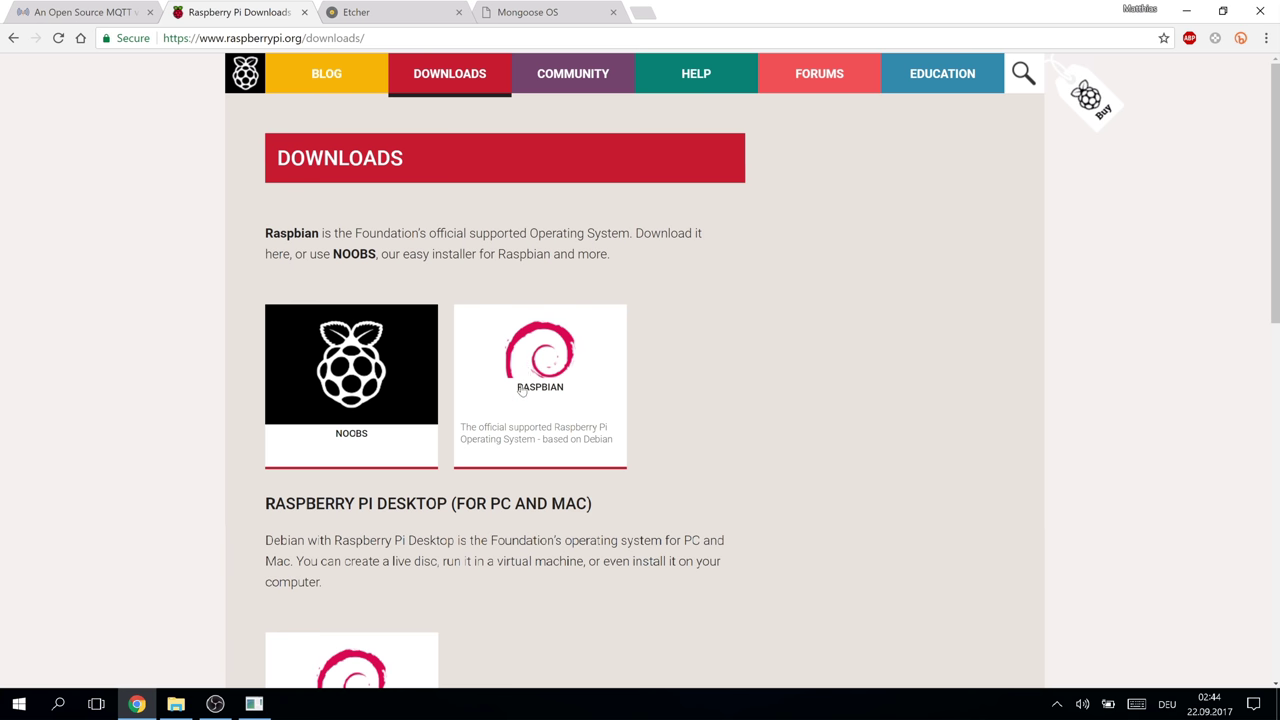
# Download the Raspbian Stretch with Desktop ZIP image and the Etcher flashing tool for Windows x64.
pyautogui.scroll(-3, 541, 414)
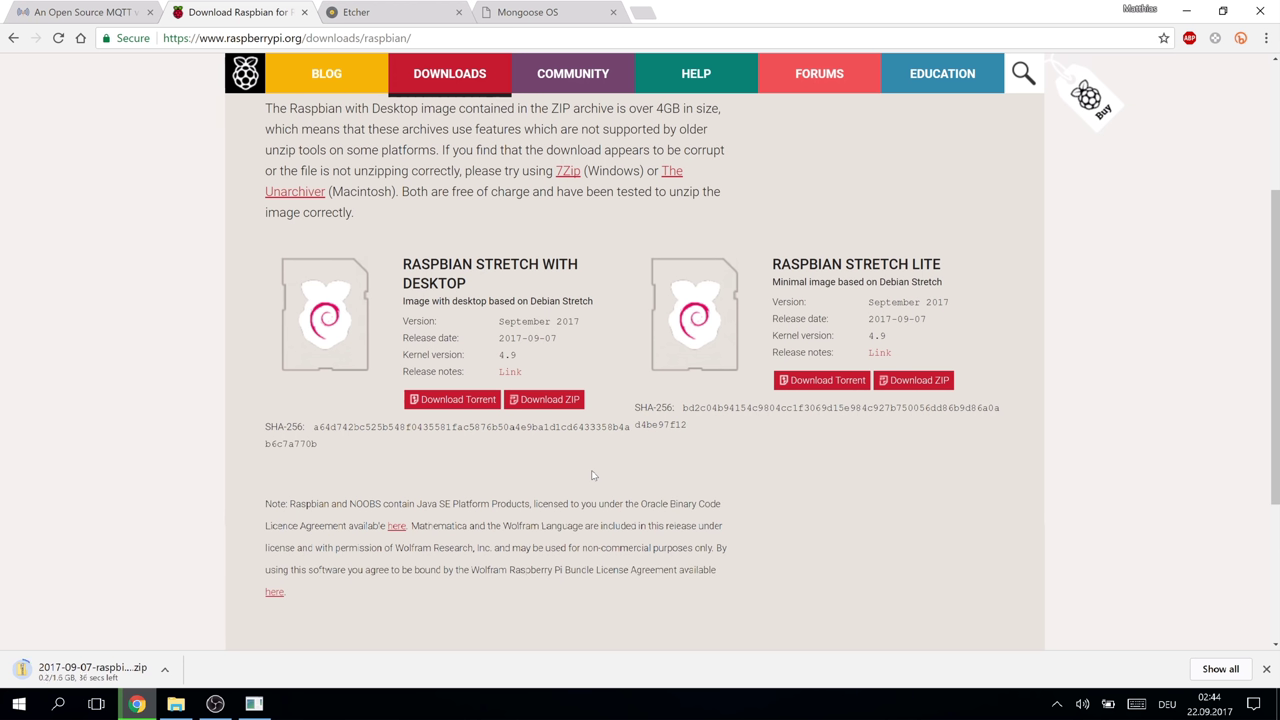
pyautogui.hotkey('ctrl', 'Tab')
pyautogui.click(728, 272)
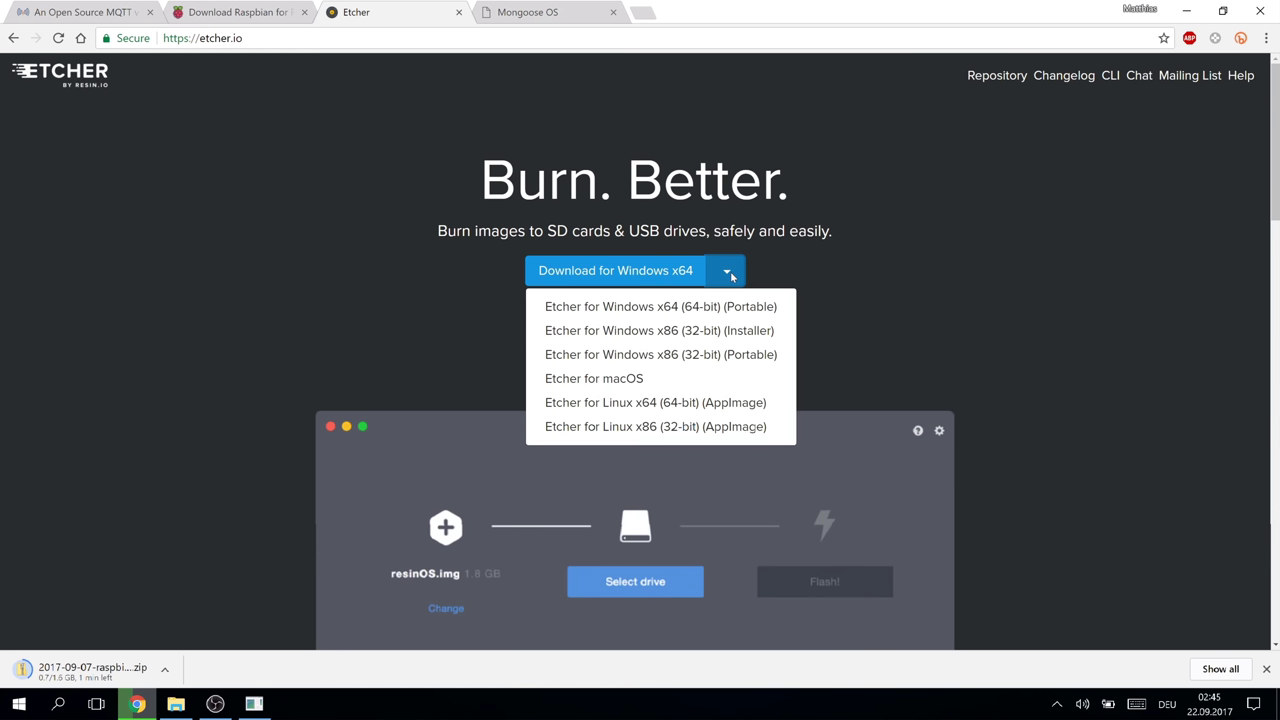
pyautogui.click(729, 273)
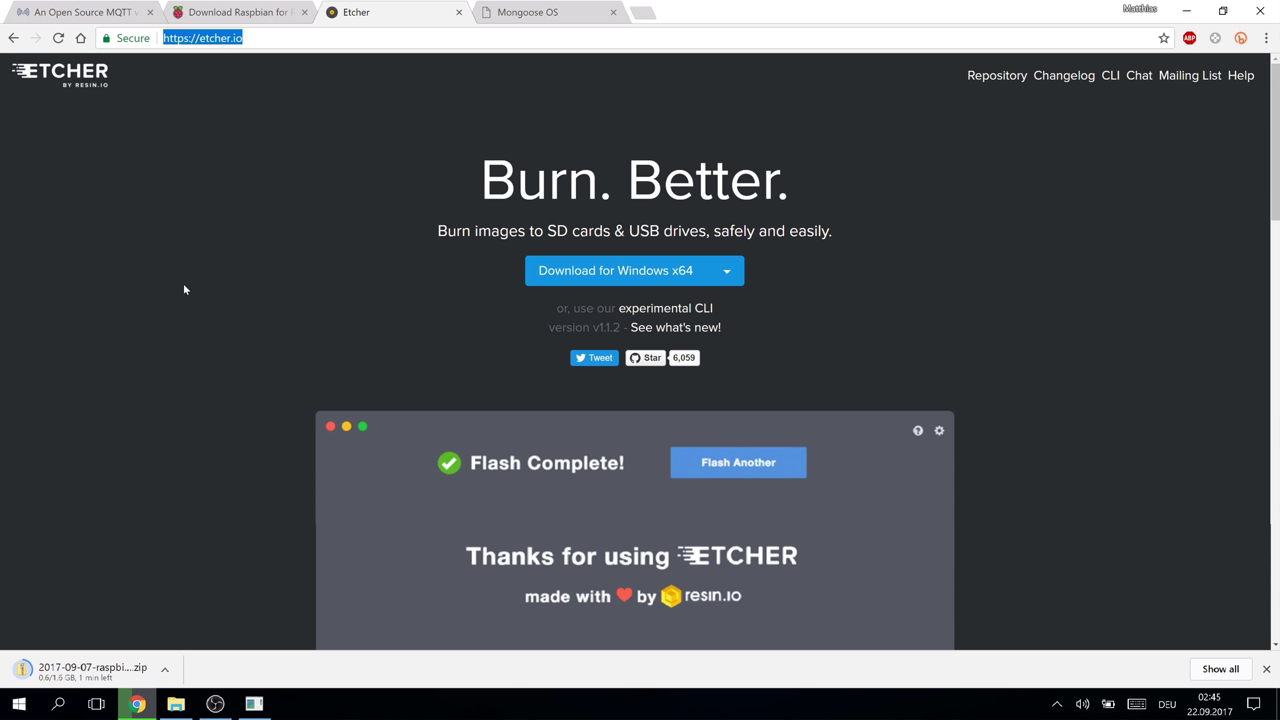
pyautogui.click(638, 274)
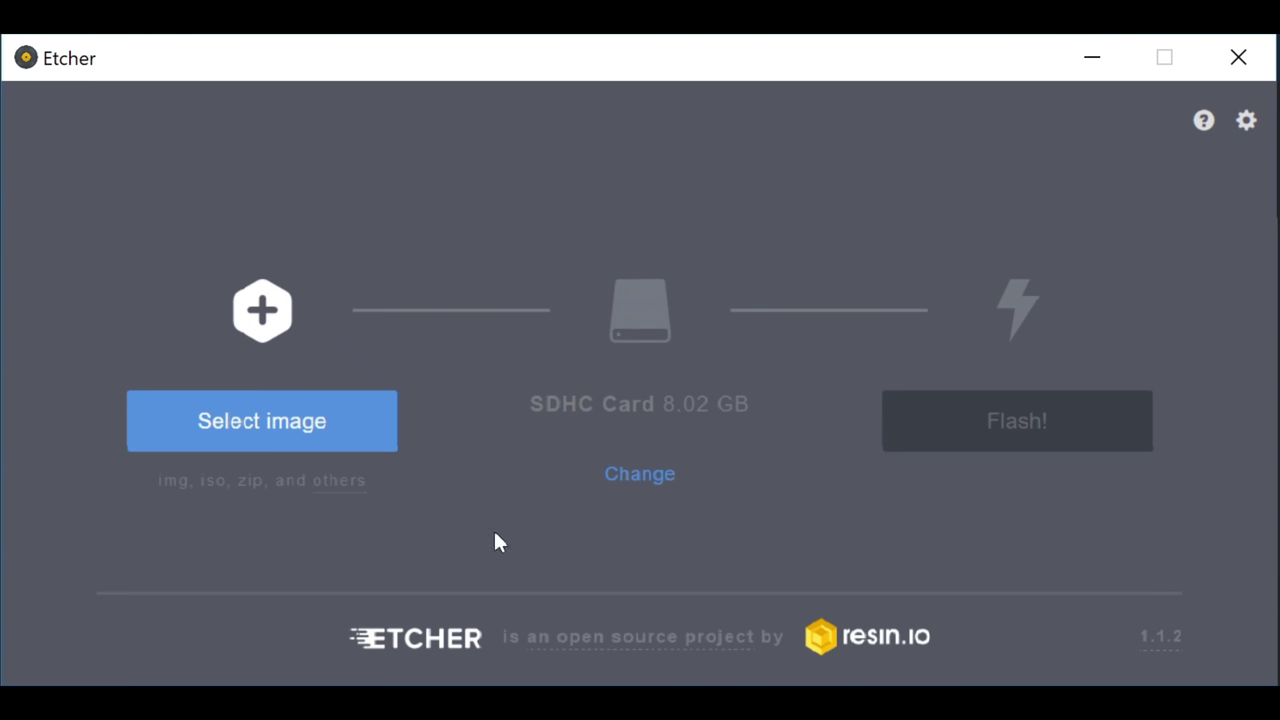
# Flash the Raspbian Stretch ZIP to the SDHC card in Etcher and review its settings during the write.
pyautogui.click(1017, 421)
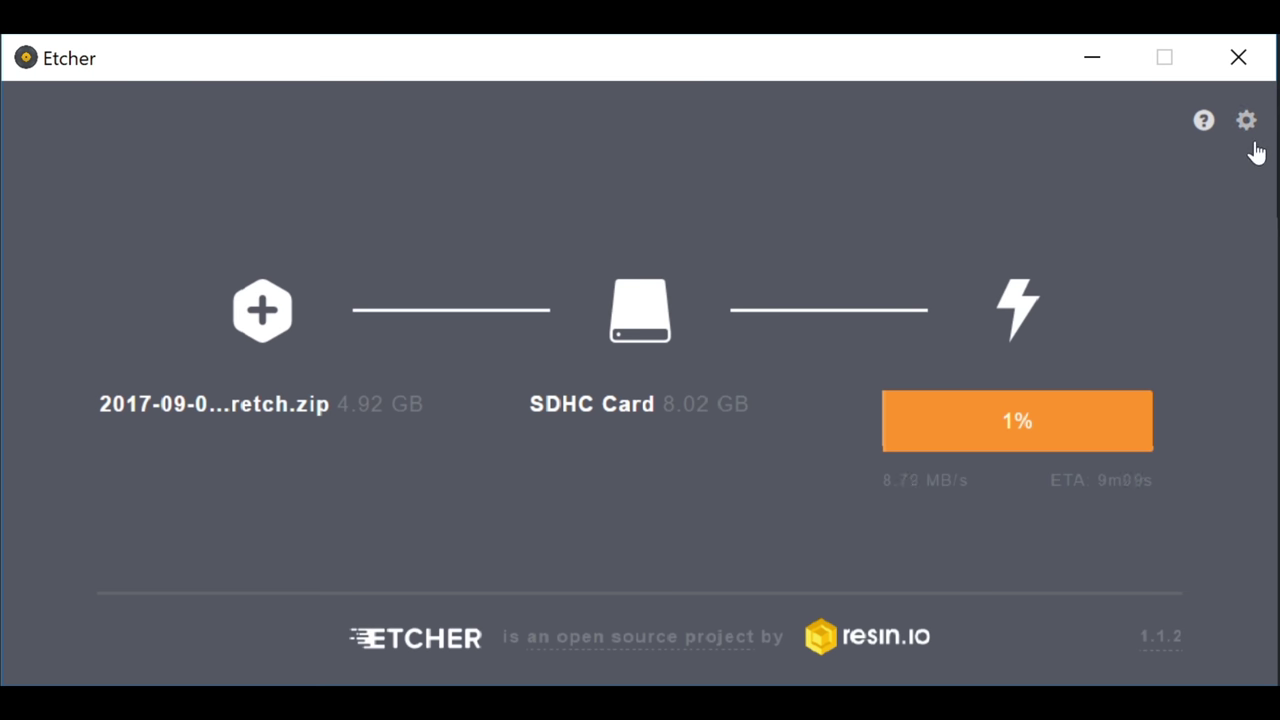
pyautogui.click(1247, 121)
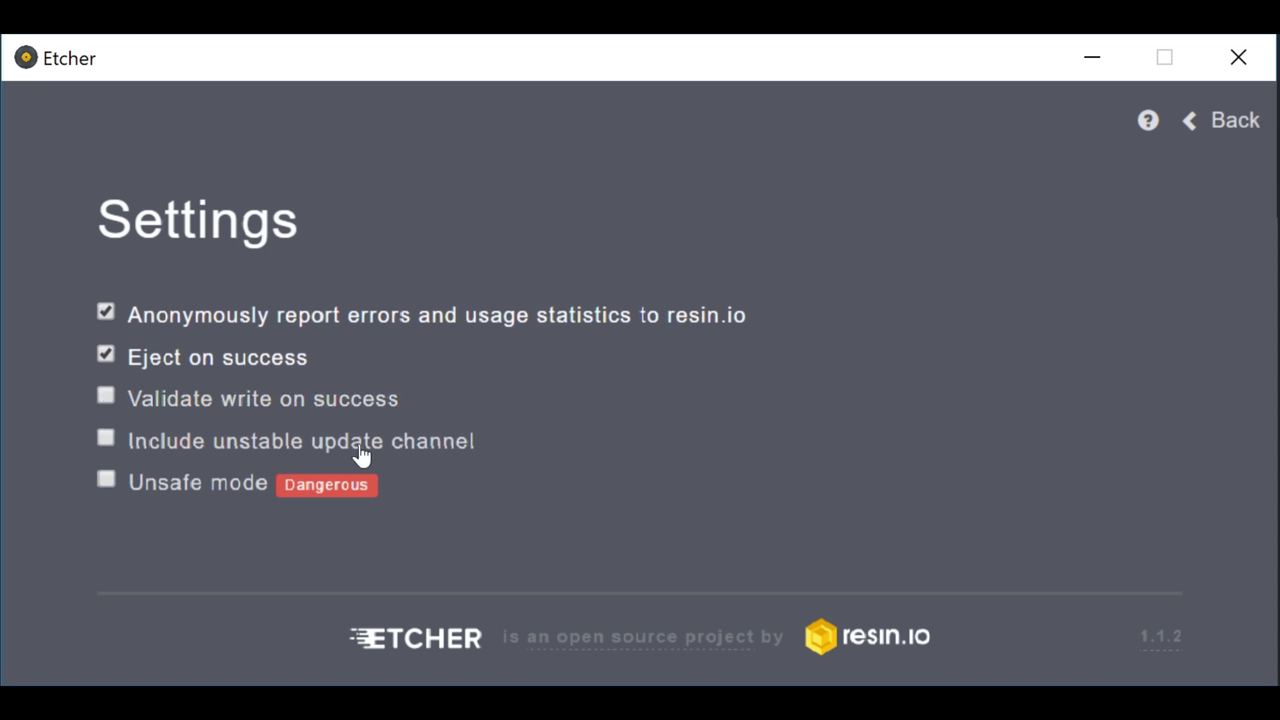
pyautogui.click(1233, 122)
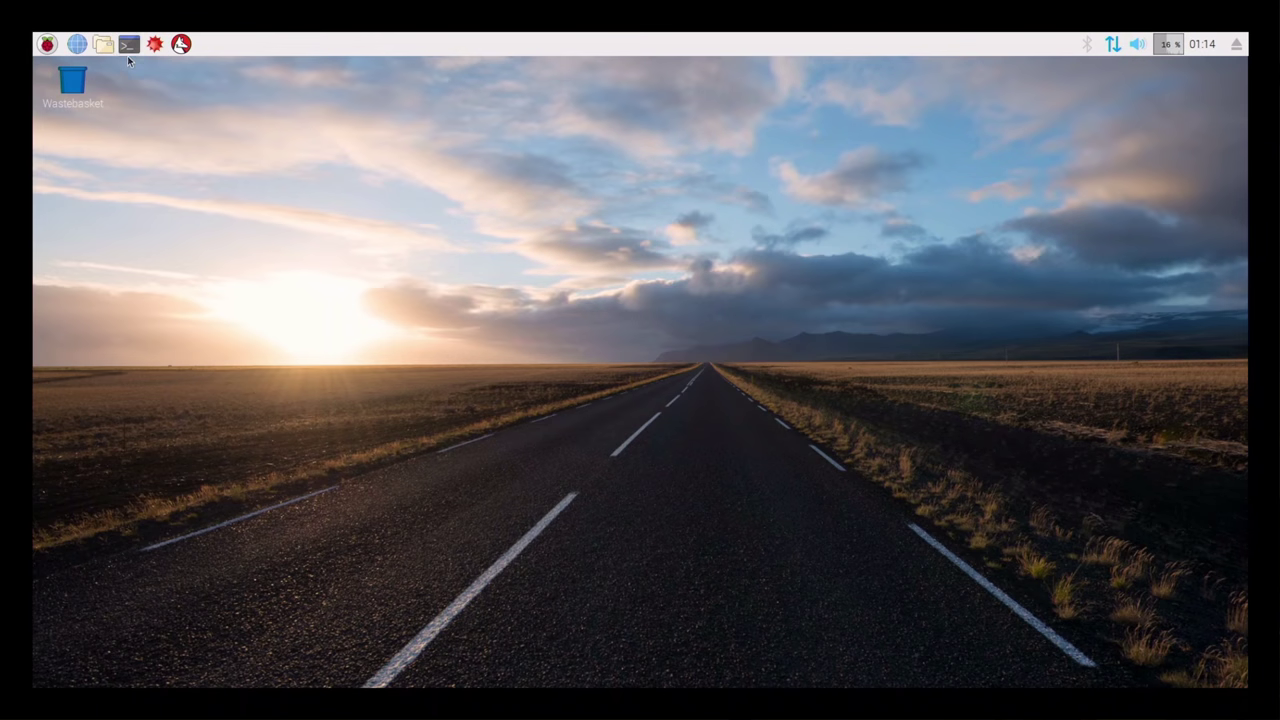
# Update the package lists with apt-get on the Raspberry Pi and install mosquitto.
pyautogui.hotkey('ctrl', 'alt', 't')
pyautogui.write('su')
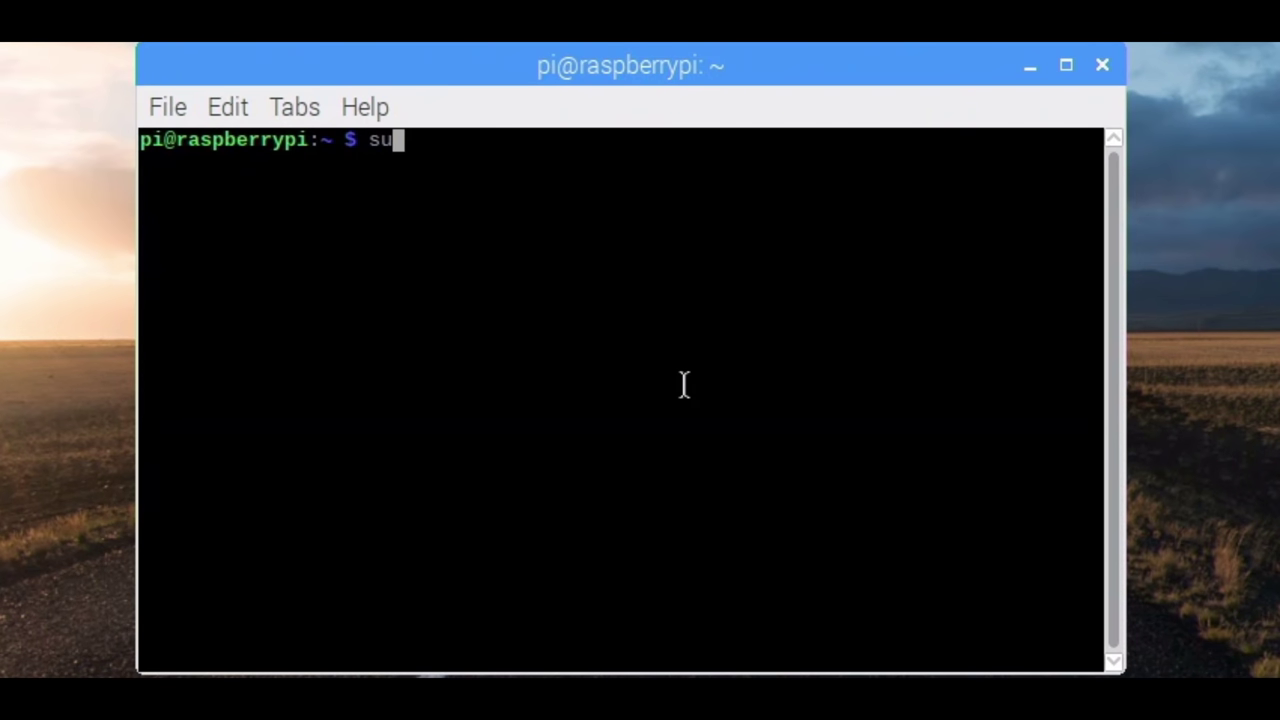
pyautogui.write('do apt-get update')
pyautogui.press('Return')
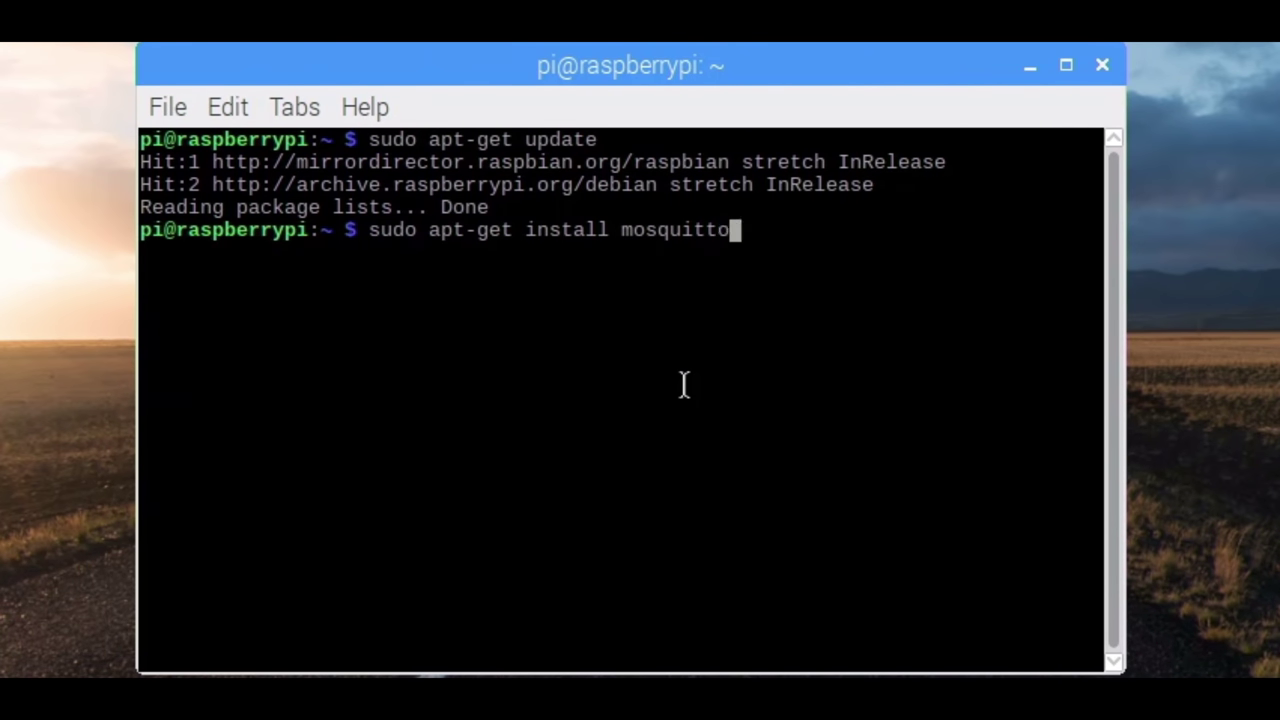
pyautogui.press('Return')
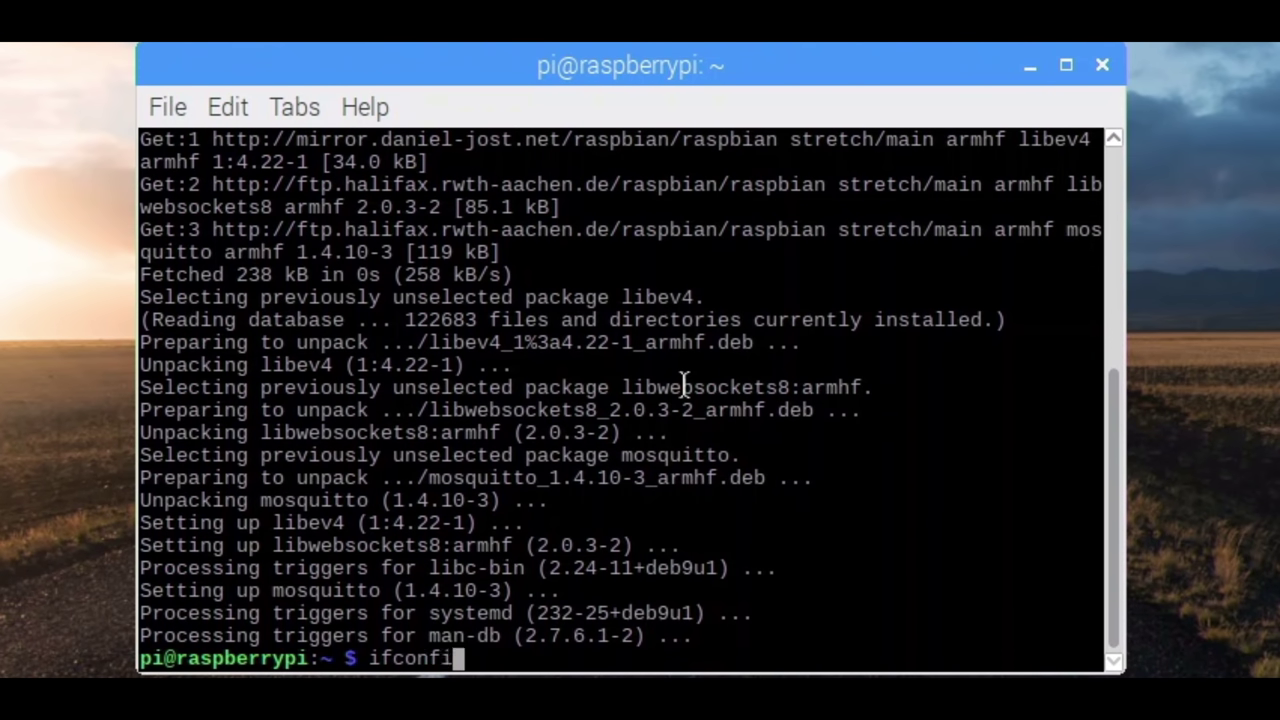
# Run ifconfig on the Raspberry Pi and highlight the IPv4 address of eth0.
pyautogui.press('Return')
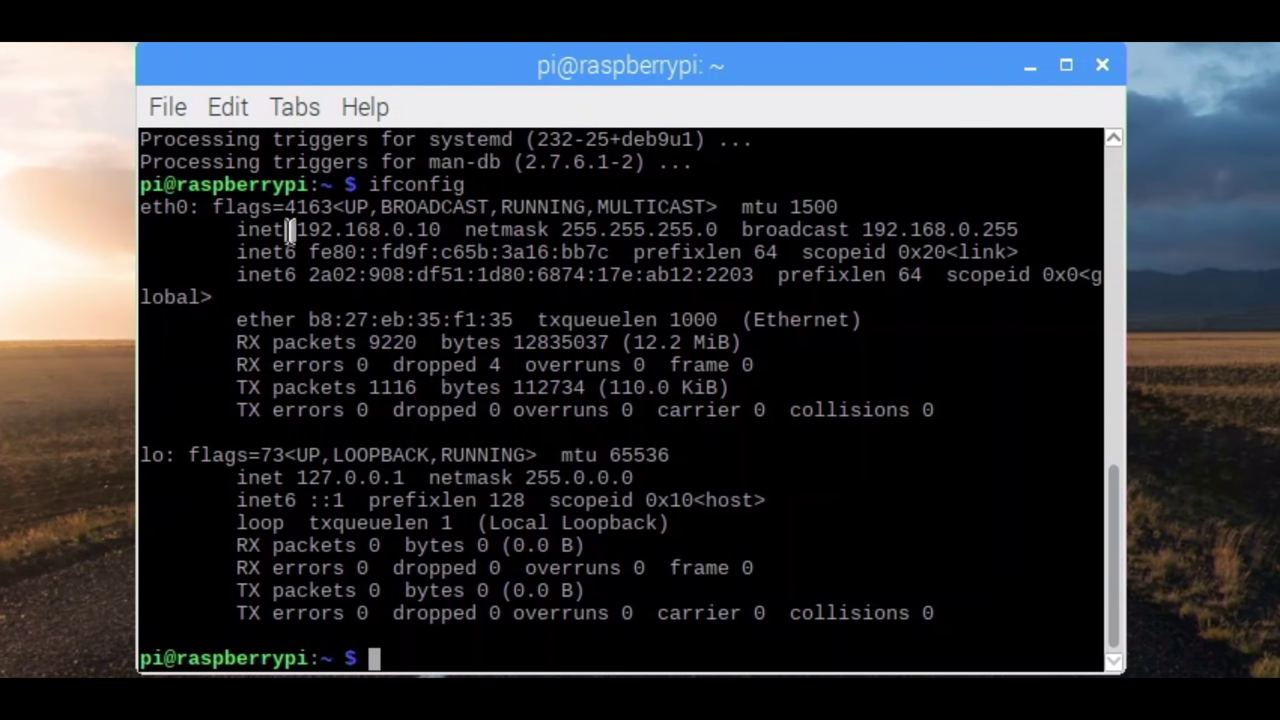
pyautogui.moveTo(467, 220); pyautogui.dragTo(458, 207)
pyautogui.moveTo(458, 207); pyautogui.dragTo(445, 229)
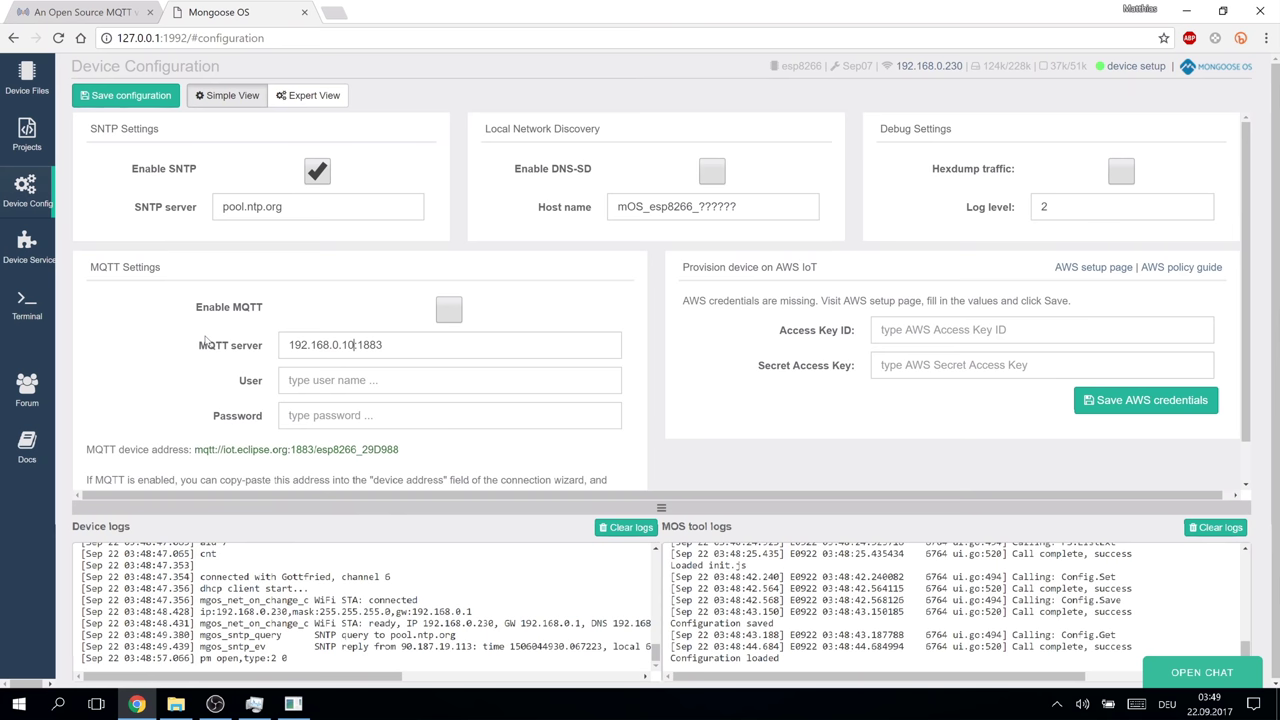
# Save the Mongoose OS device configuration with 192.168.0.10:1883 as MQTT server, and review the init.js code.
pyautogui.click(128, 96)
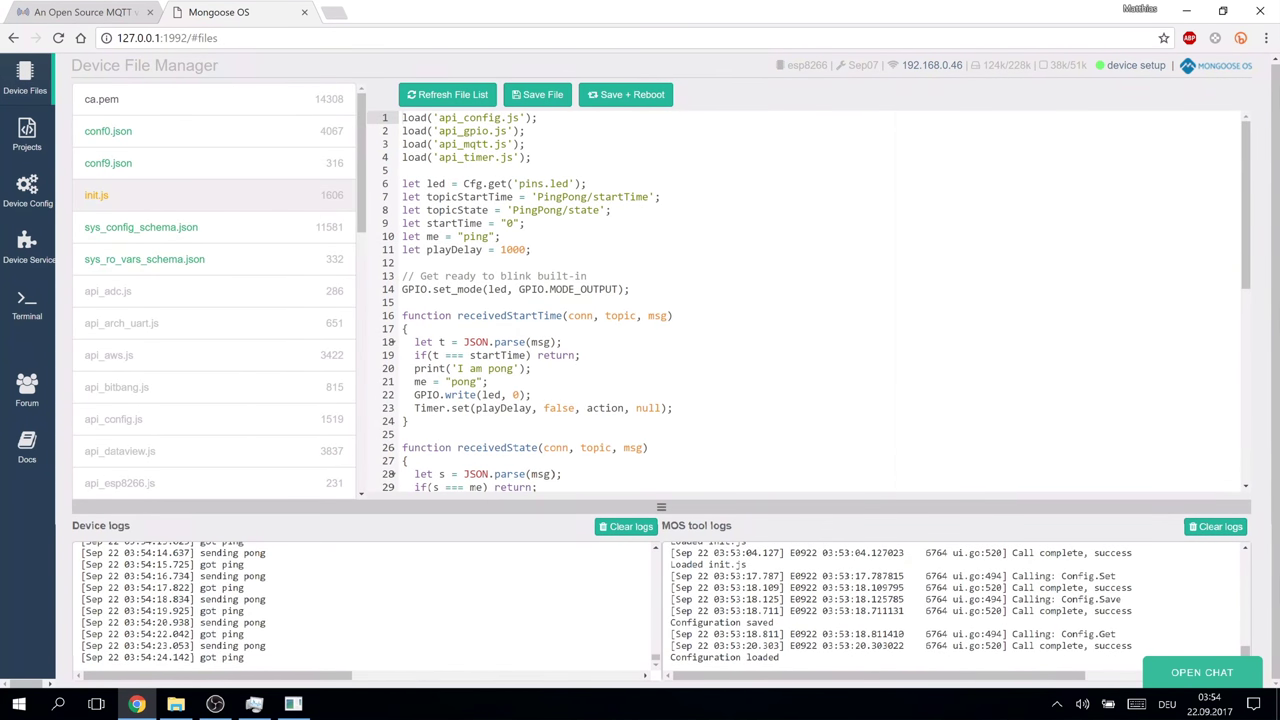
pyautogui.scroll(-5, 815, 300)
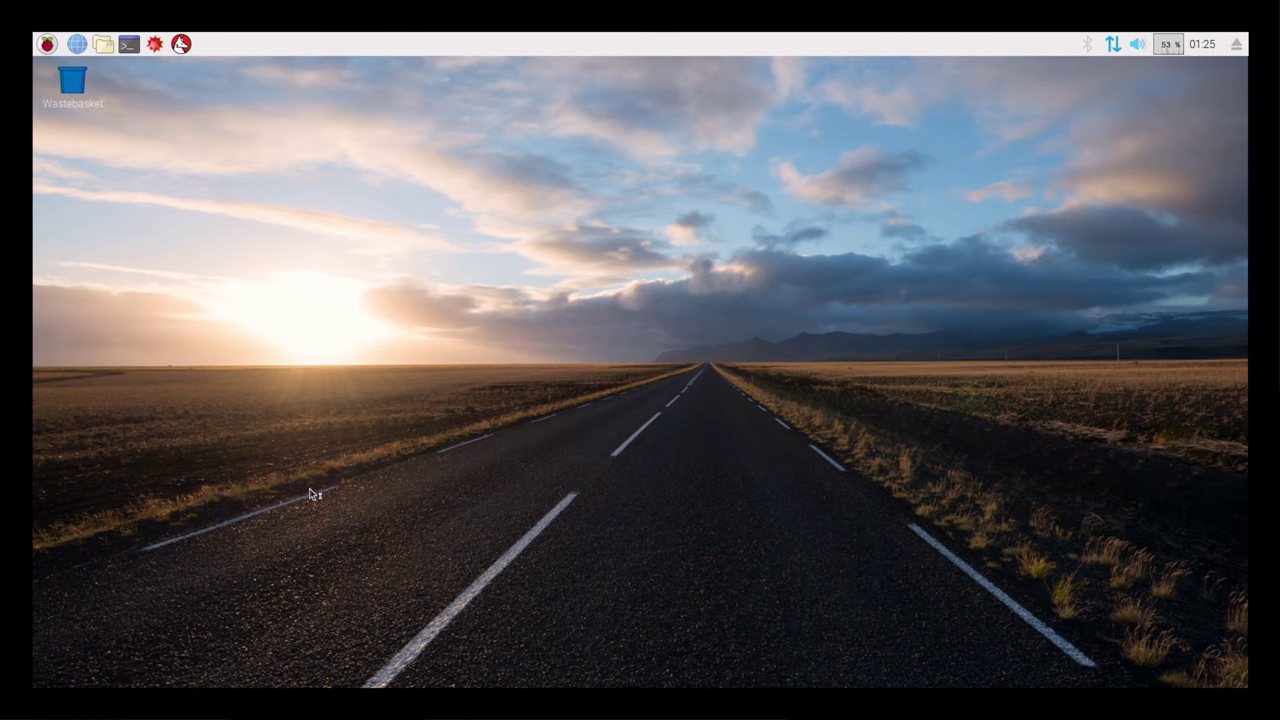
# Check the Raspberry Pi's eth0 inet address again by running ifconfig in a new terminal and highlighting it.
pyautogui.hotkey('ctrl', 'alt', 't')
pyautogui.write('ifconfig')
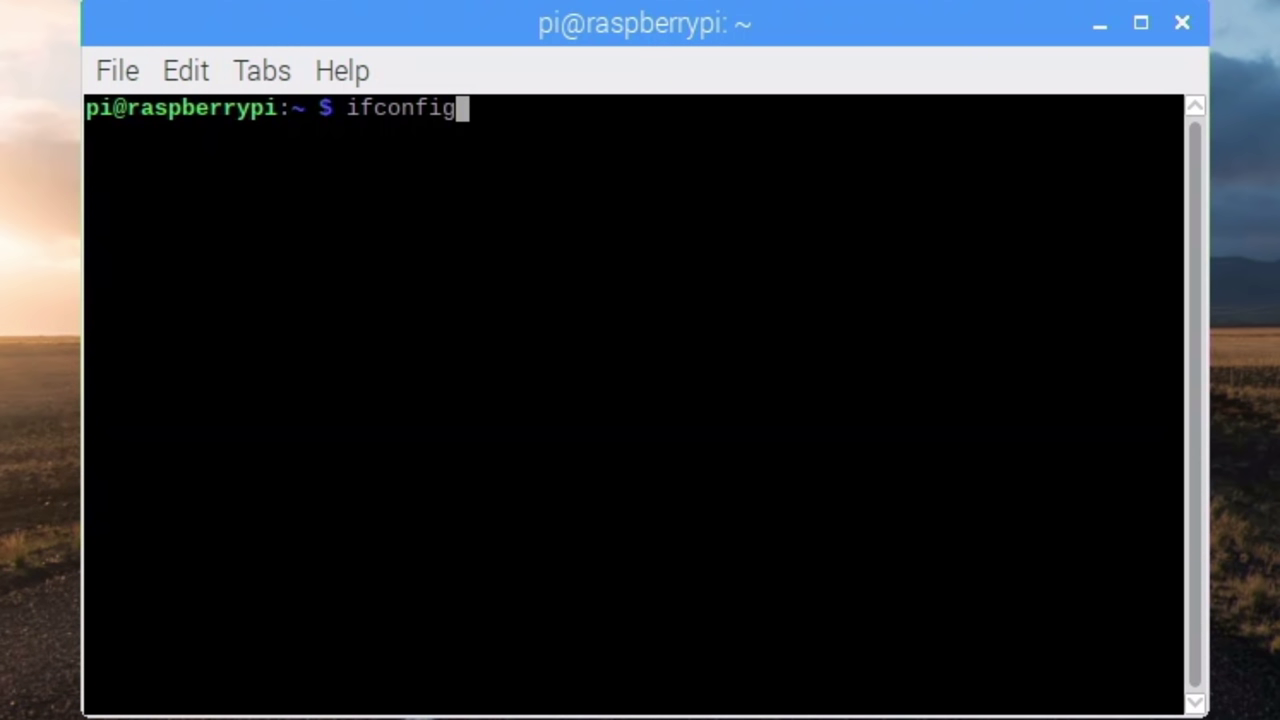
pyautogui.press('Return')
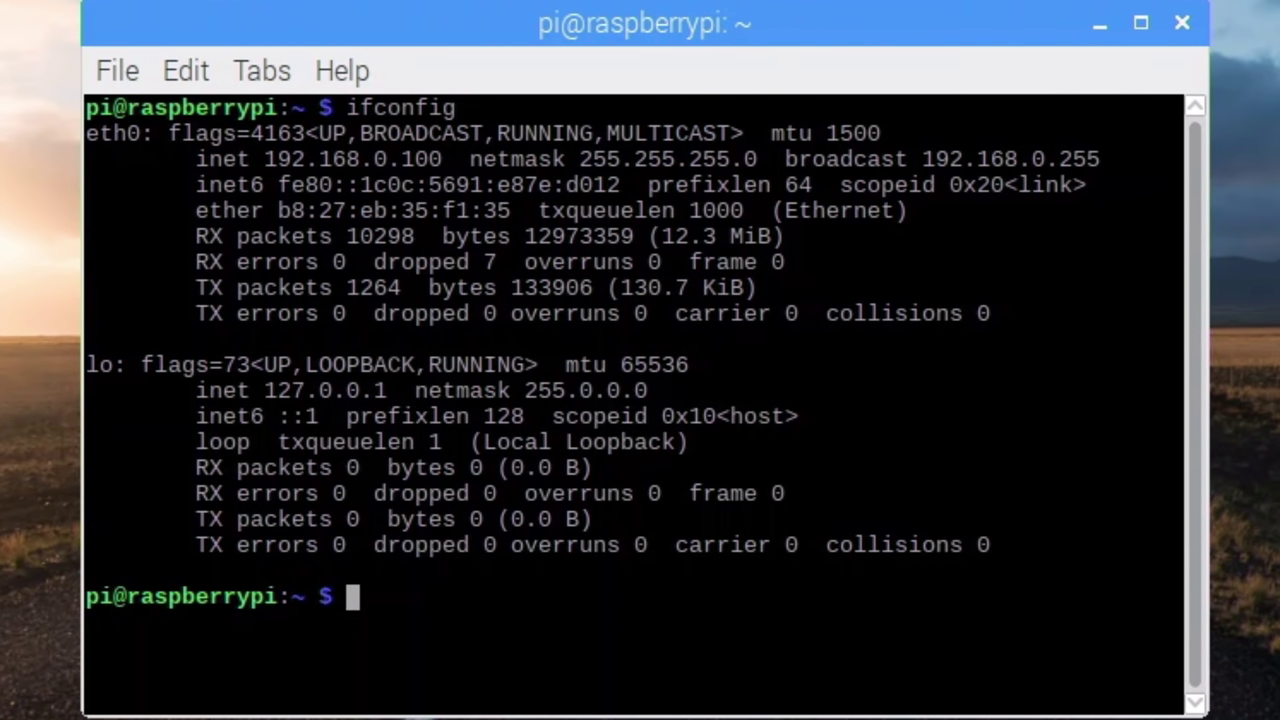
pyautogui.moveTo(263, 159); pyautogui.dragTo(450, 160)
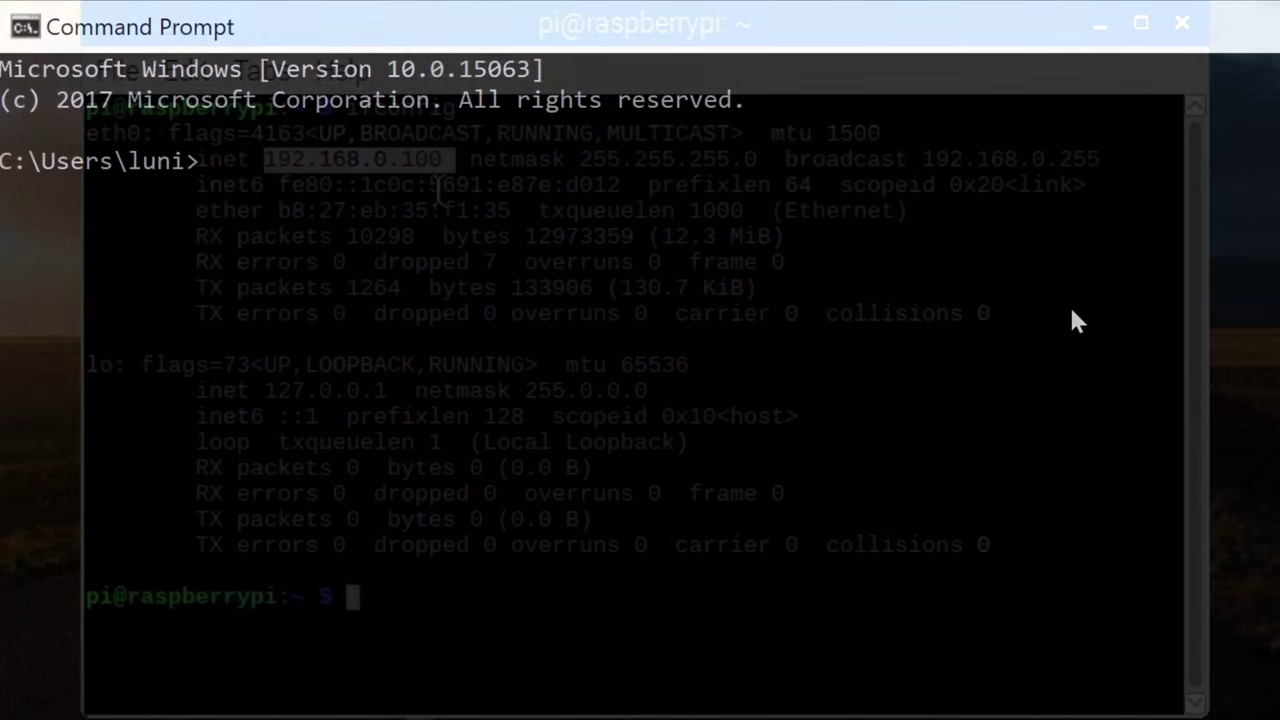
# Ping the host name raspberrypi.local from the Windows Command Prompt.
pyautogui.write('ping r')
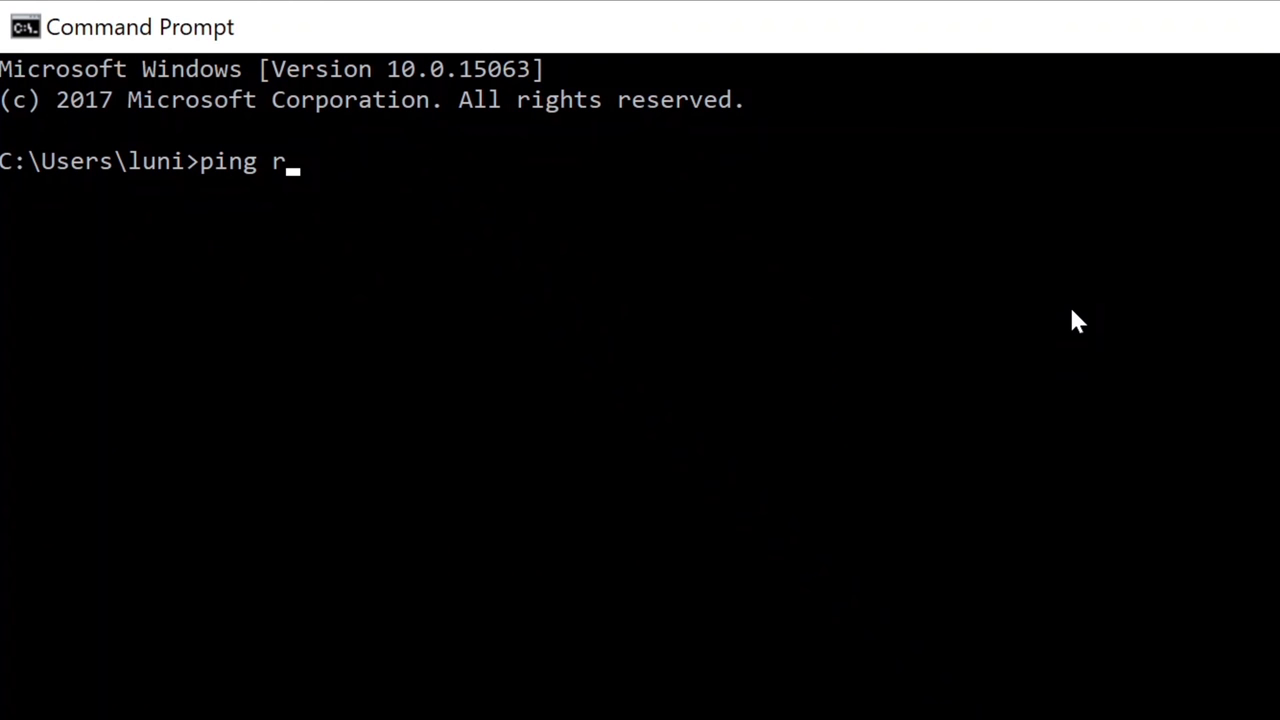
pyautogui.write('aspberrypi.')
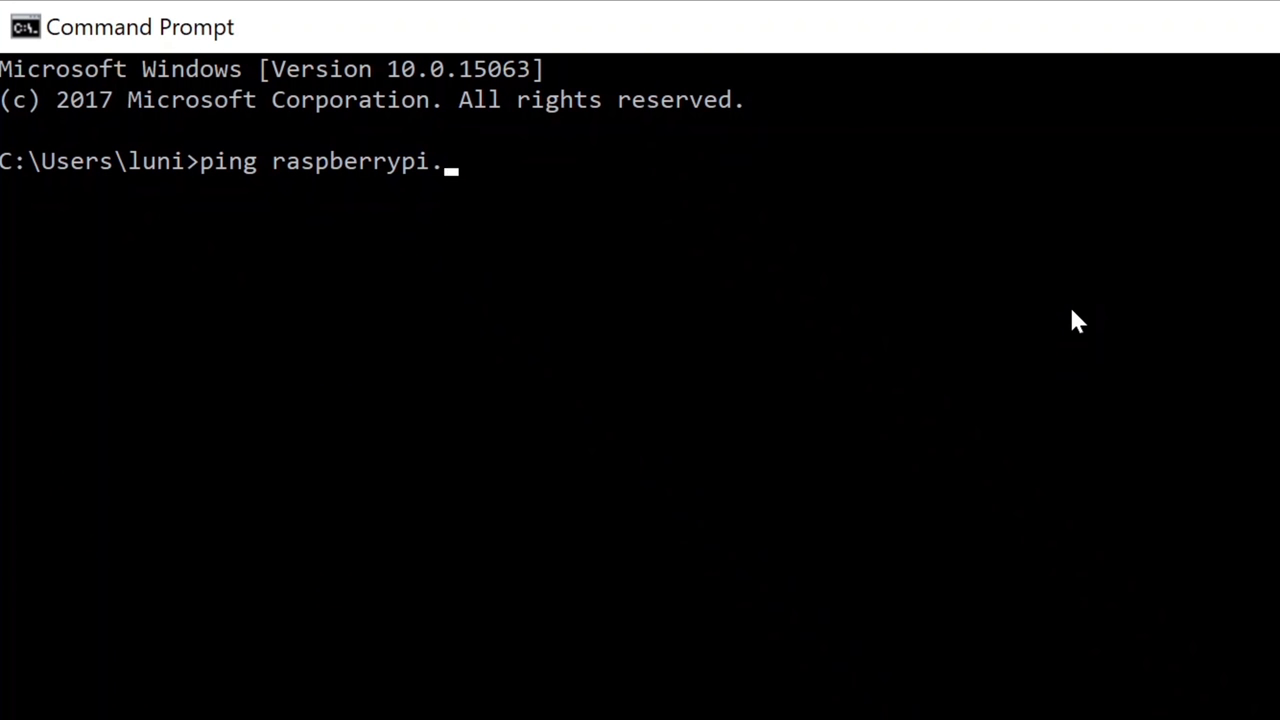
pyautogui.write('local')
pyautogui.press('Return')
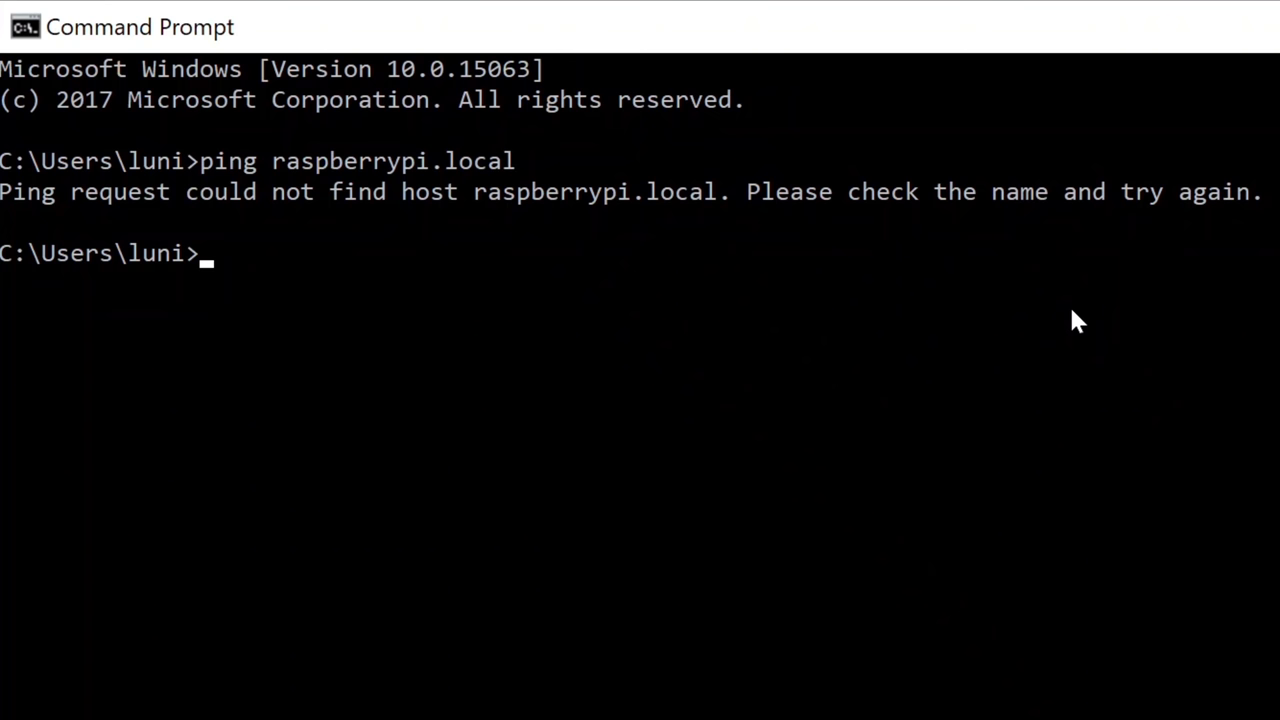
# Ping the IP address 192.168.0.10 from the Command Prompt.
pyautogui.write('ping 19')
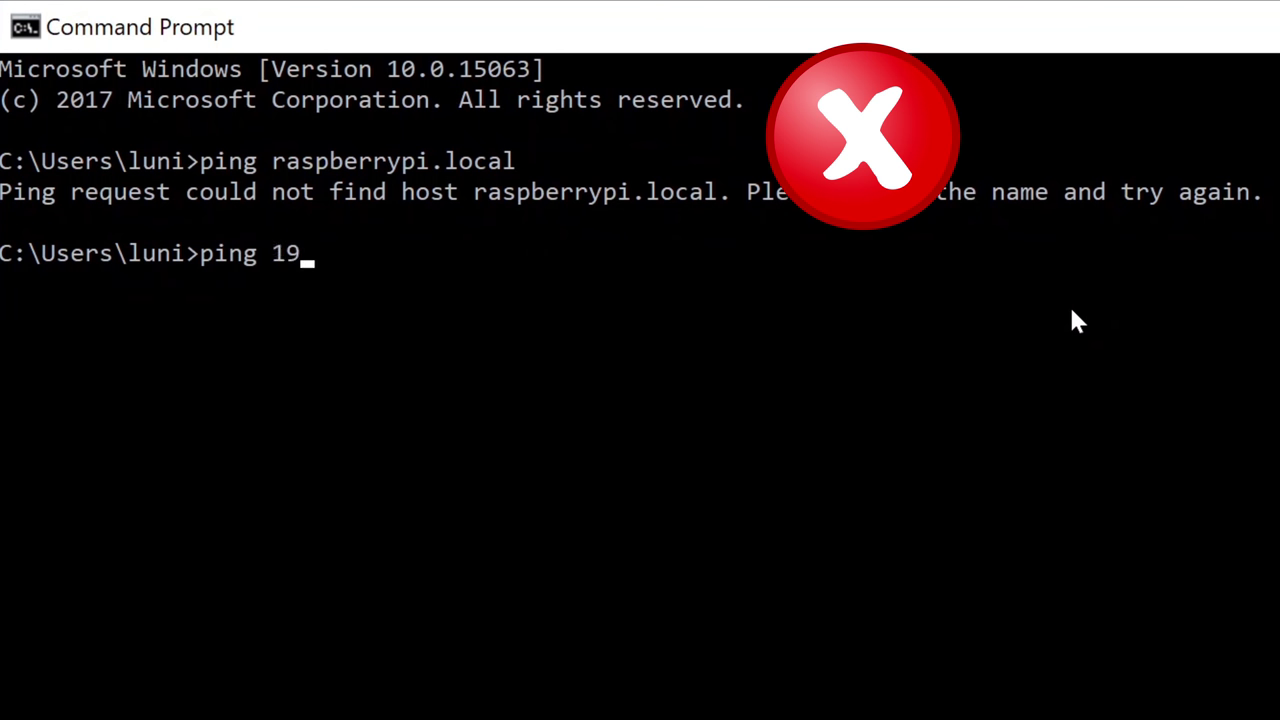
pyautogui.write('2.168.0.10')
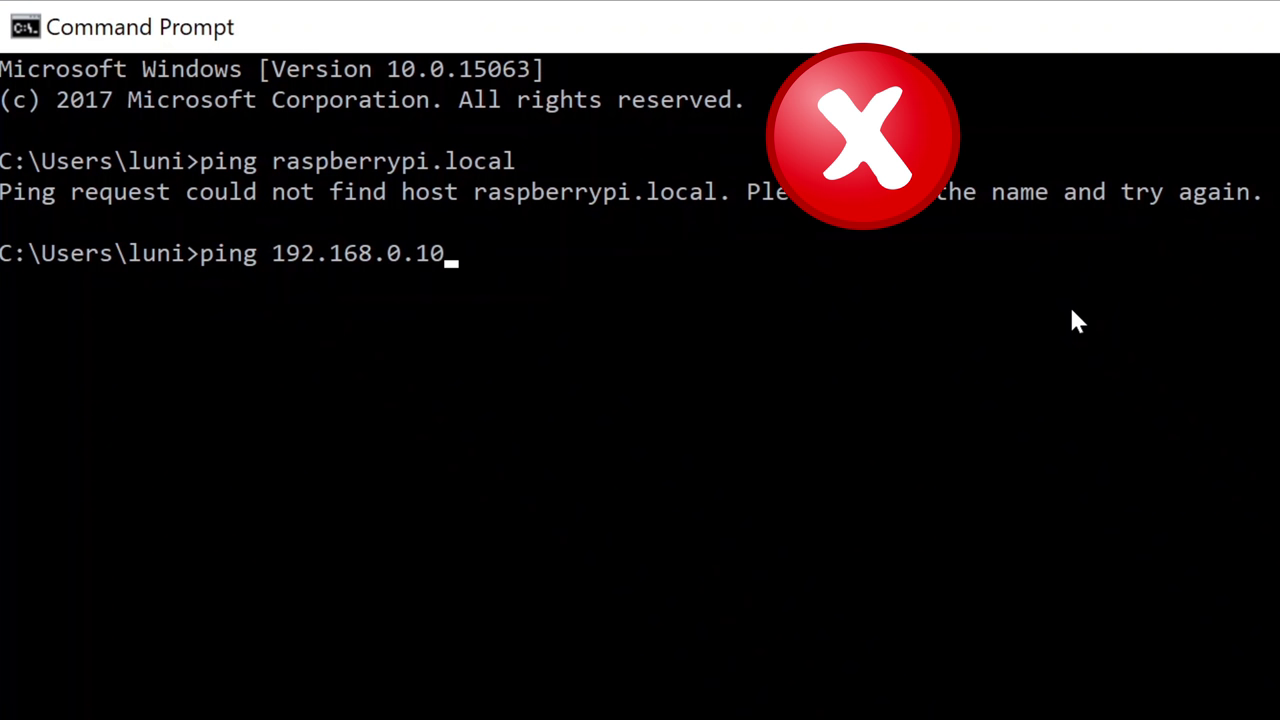
pyautogui.press('Return')
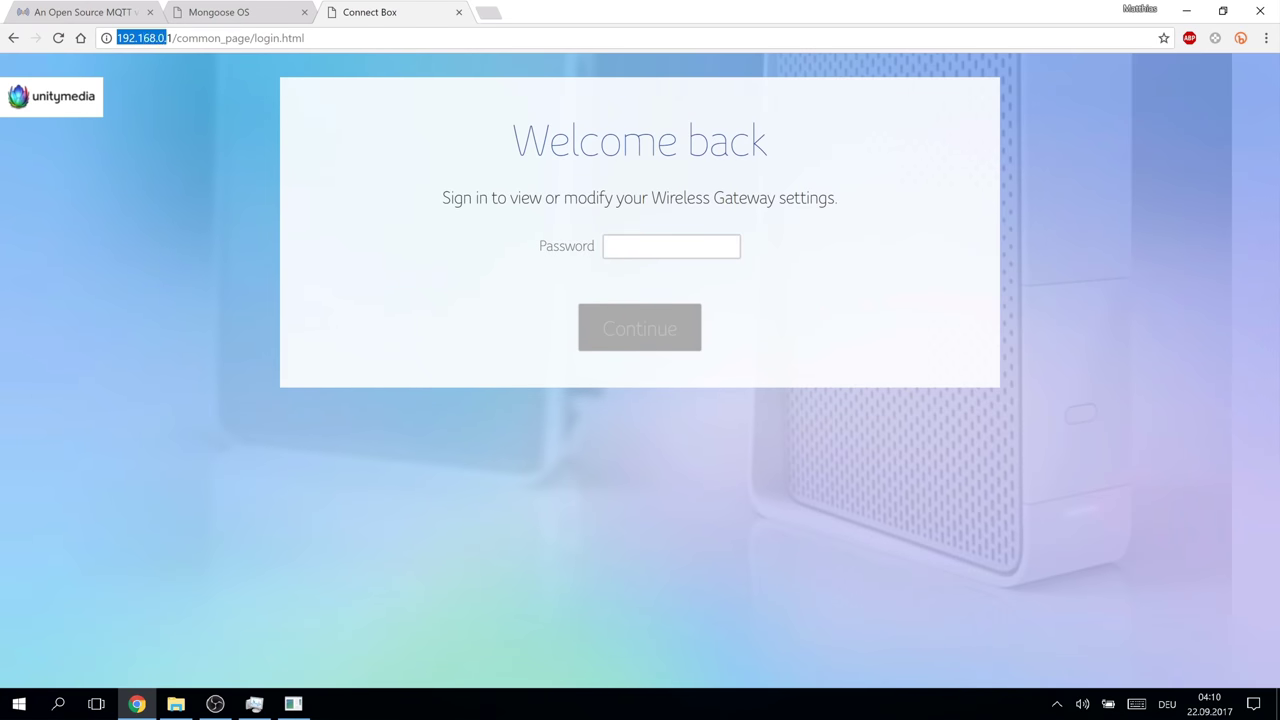
# Sign in to the router at 192.168.0.1 with its password and examine the raspberrypi entry among the connected devices.
pyautogui.click(606, 246)
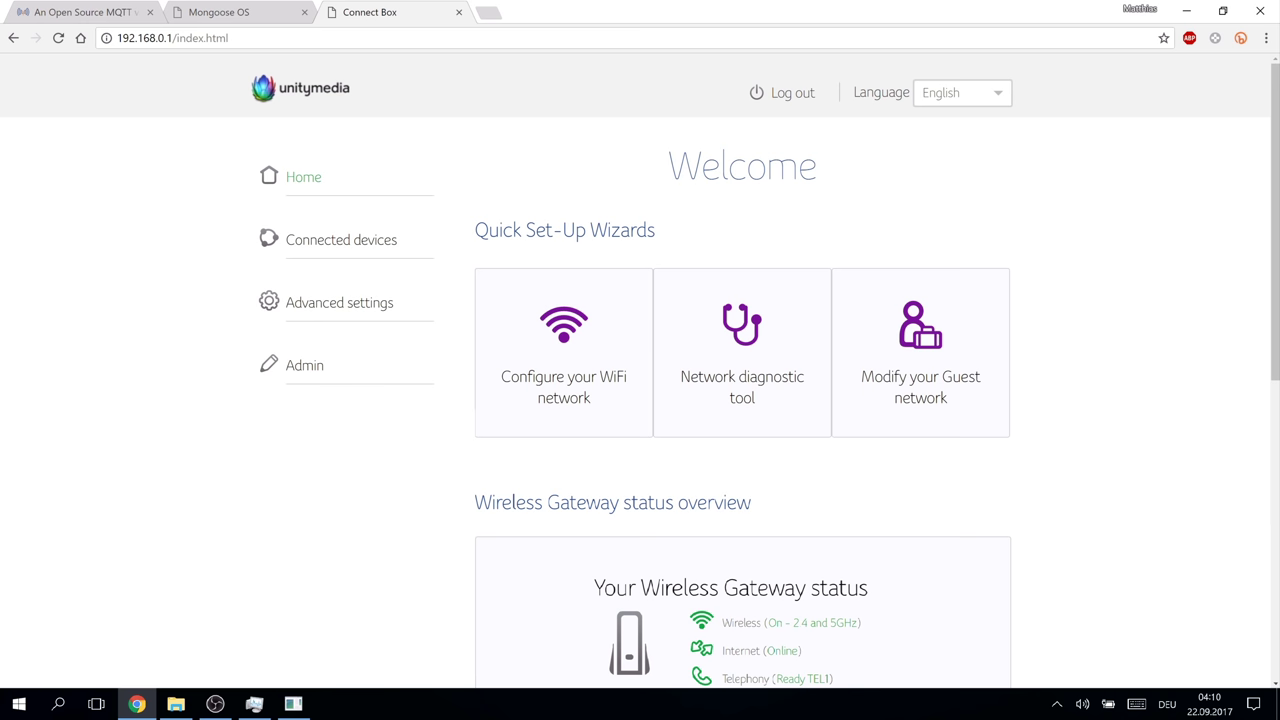
pyautogui.click(345, 252)
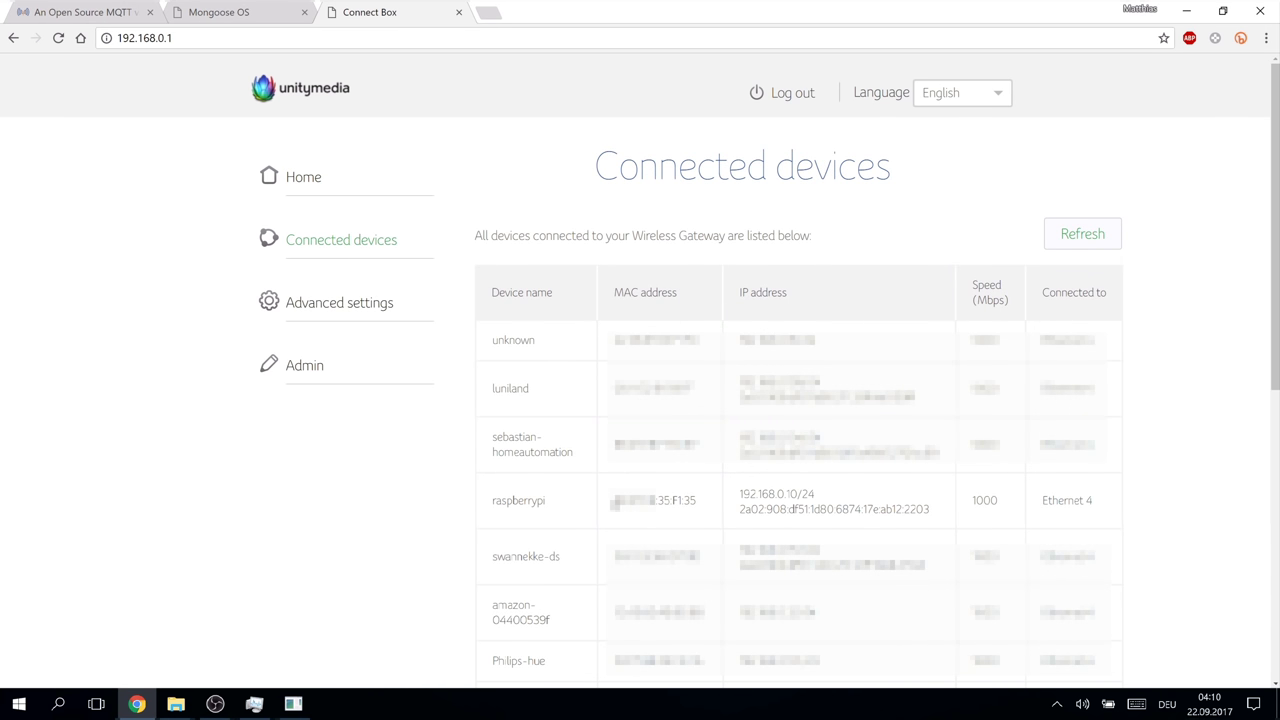
pyautogui.moveTo(477, 503); pyautogui.dragTo(838, 498)
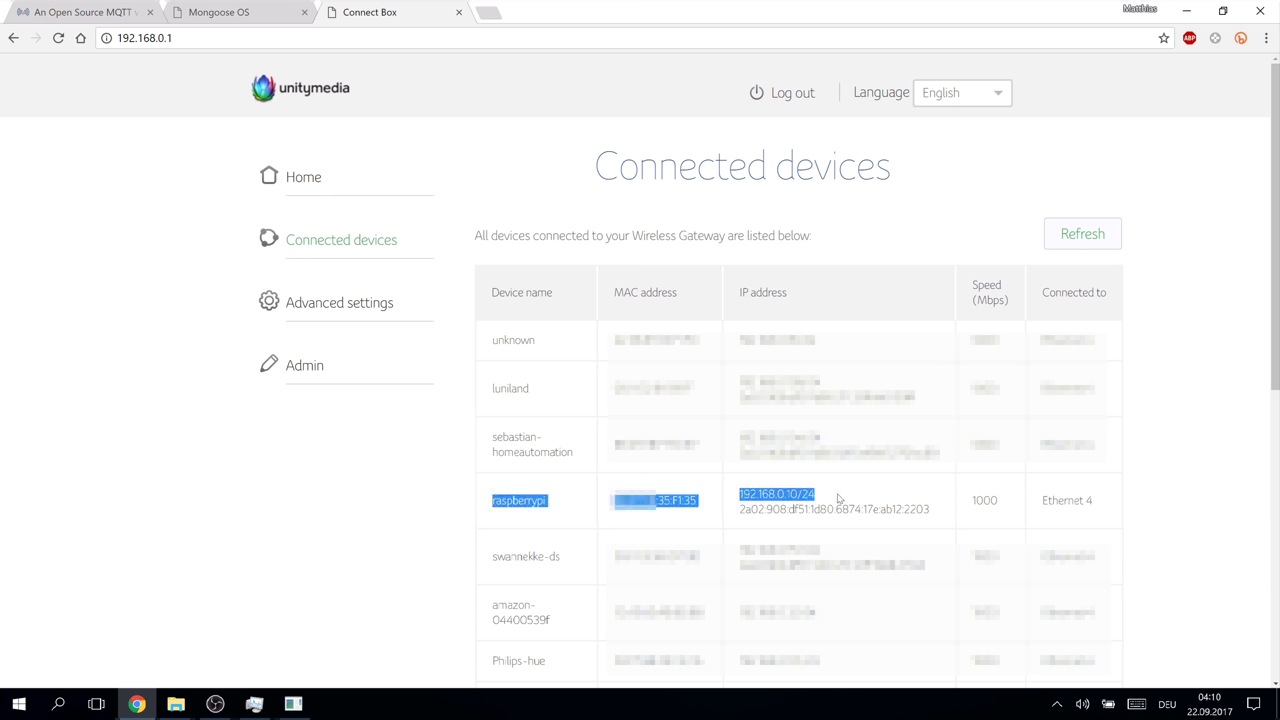
pyautogui.click(838, 498)
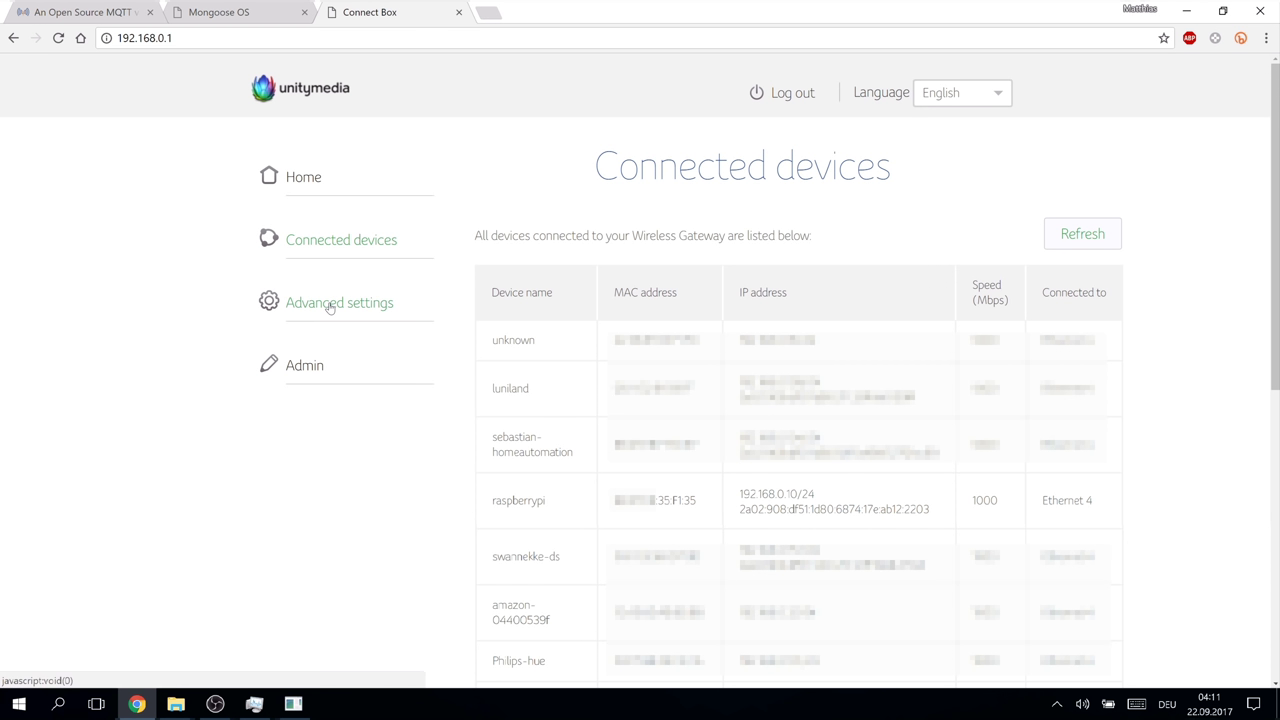
# Add a reserved IP rule in the router's advanced settings that assigns 192.168.0.10 to the raspberrypi device.
pyautogui.click(325, 300)
pyautogui.click(305, 425)
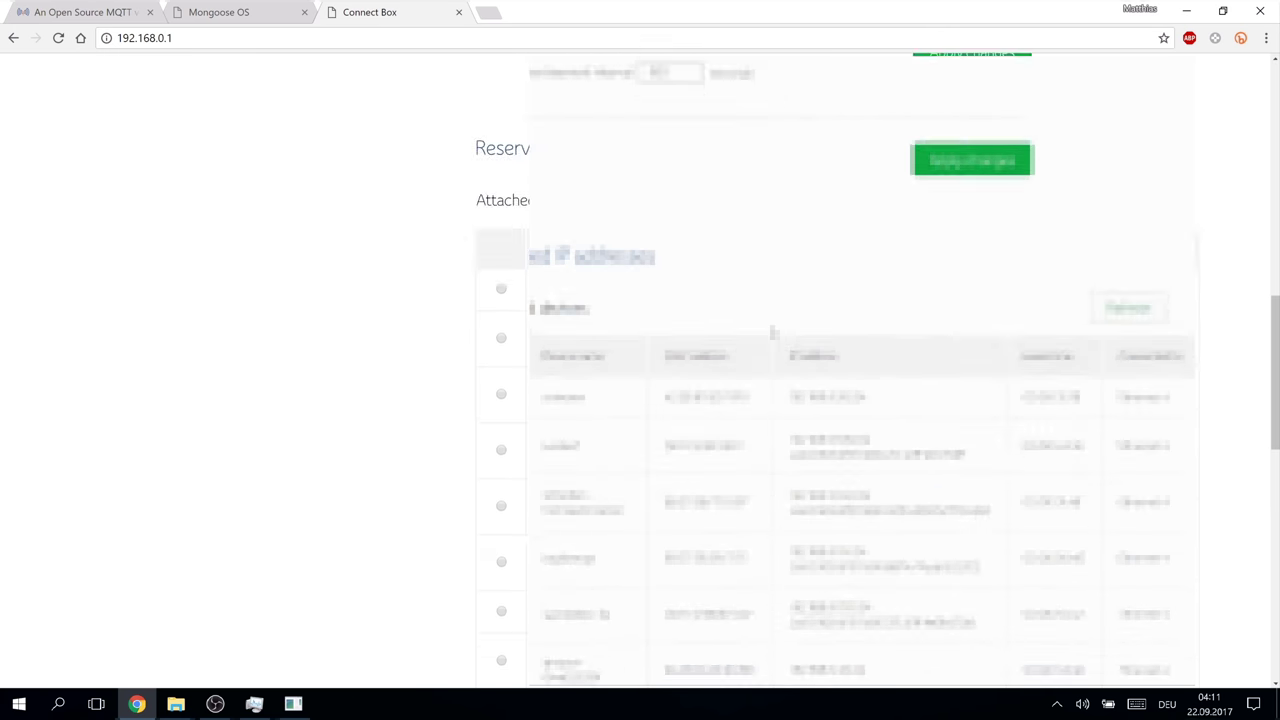
pyautogui.click(636, 306)
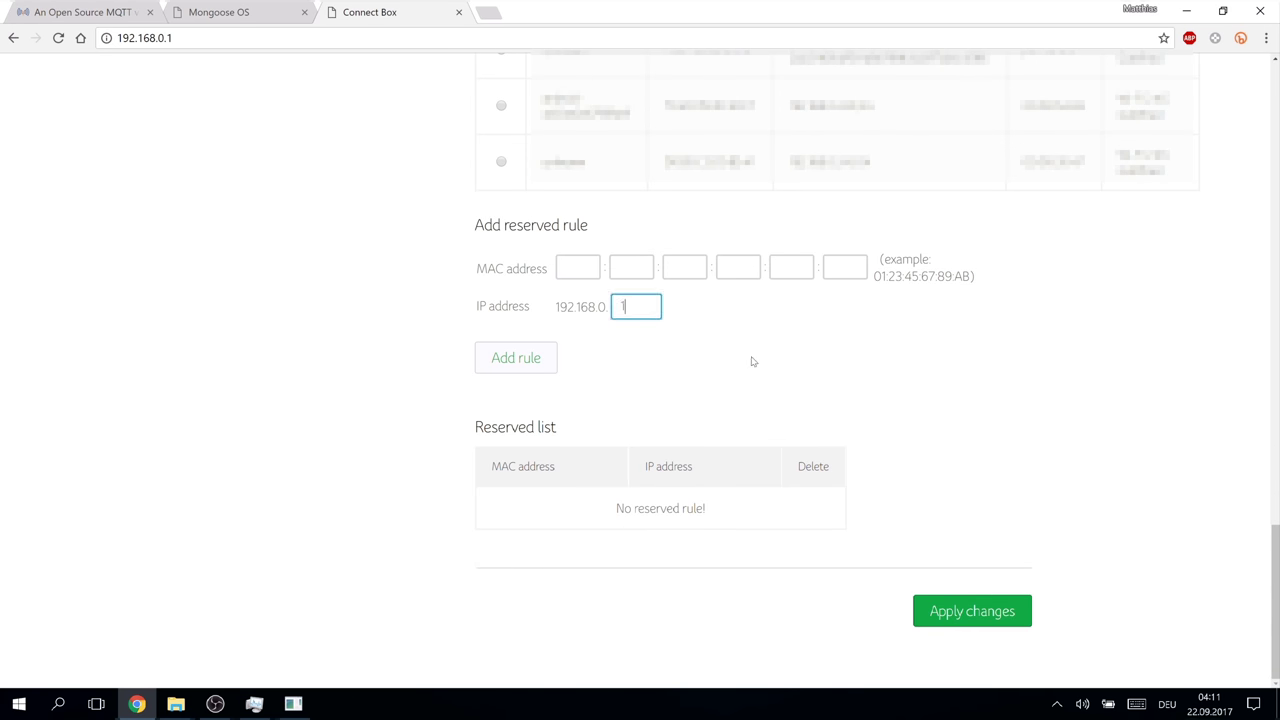
pyautogui.scroll(10, 602, 289)
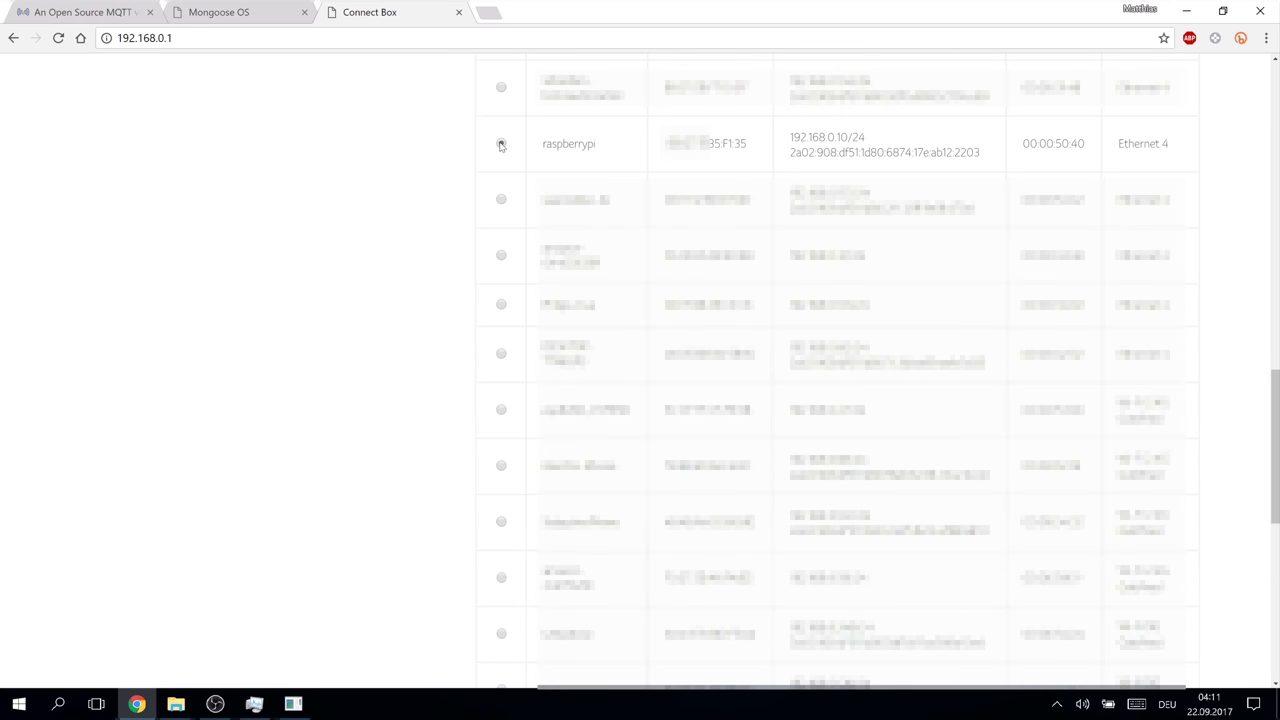
pyautogui.scroll(-10, 437, 254)
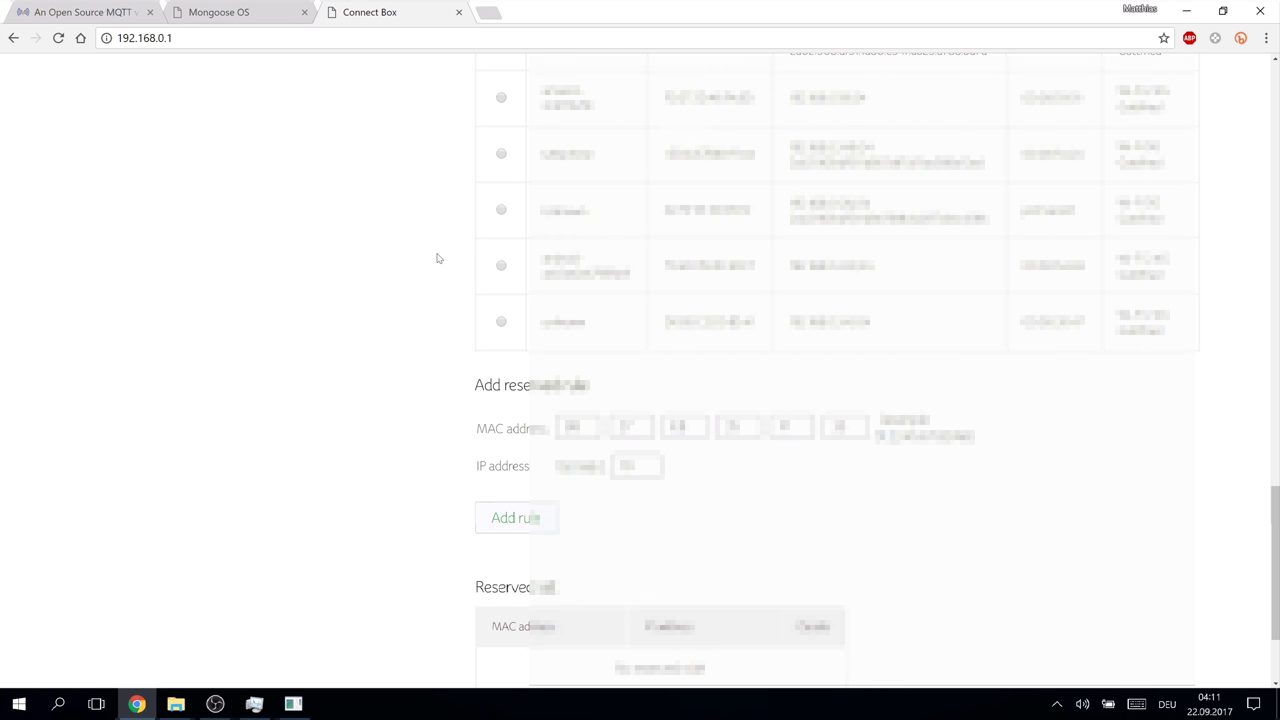
pyautogui.click(545, 518)
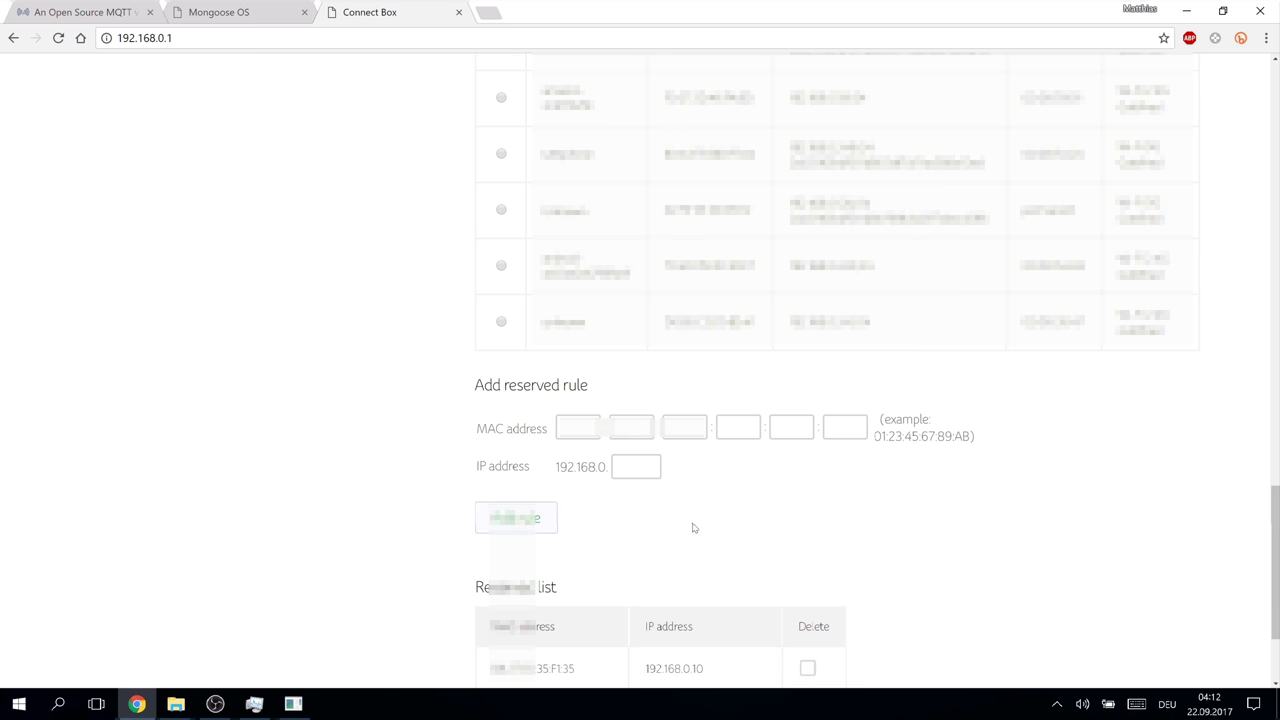
pyautogui.scroll(-3, 694, 528)
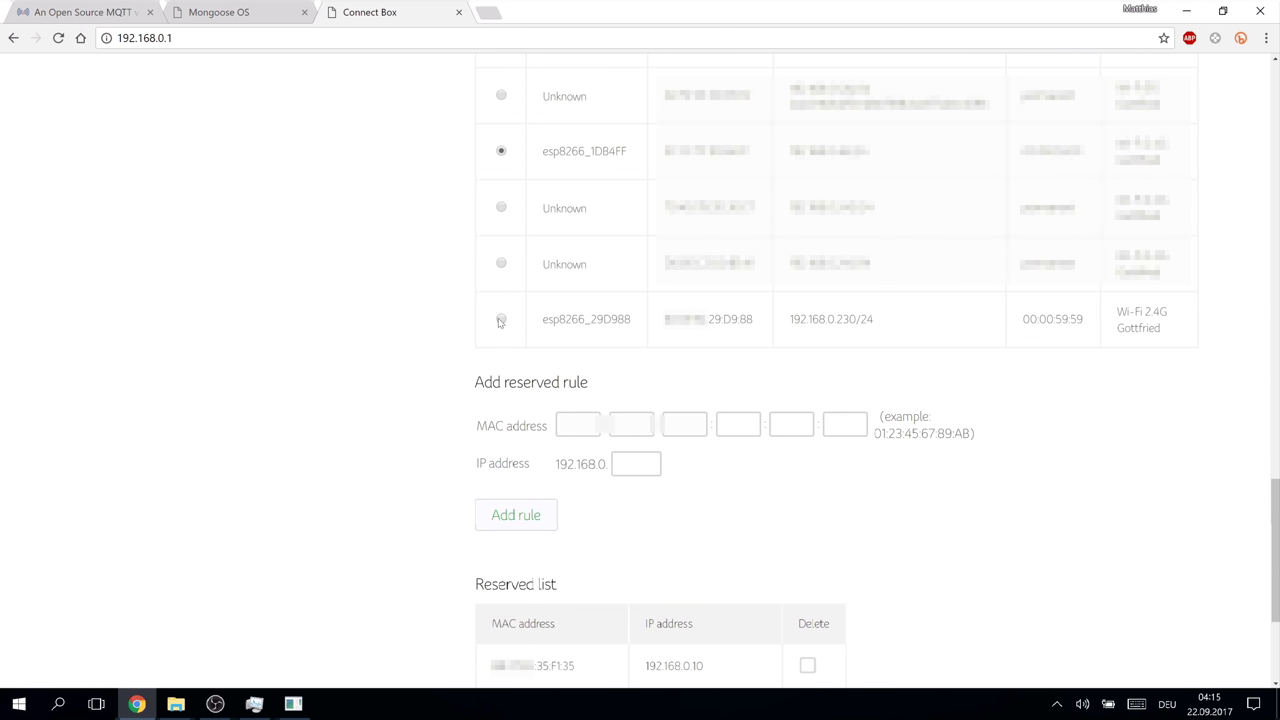
# Add a reserved IP rule for the attached device esp8266_29D988.
pyautogui.click(501, 319)
pyautogui.click(500, 517)
pyautogui.scroll(-3, 509, 517)
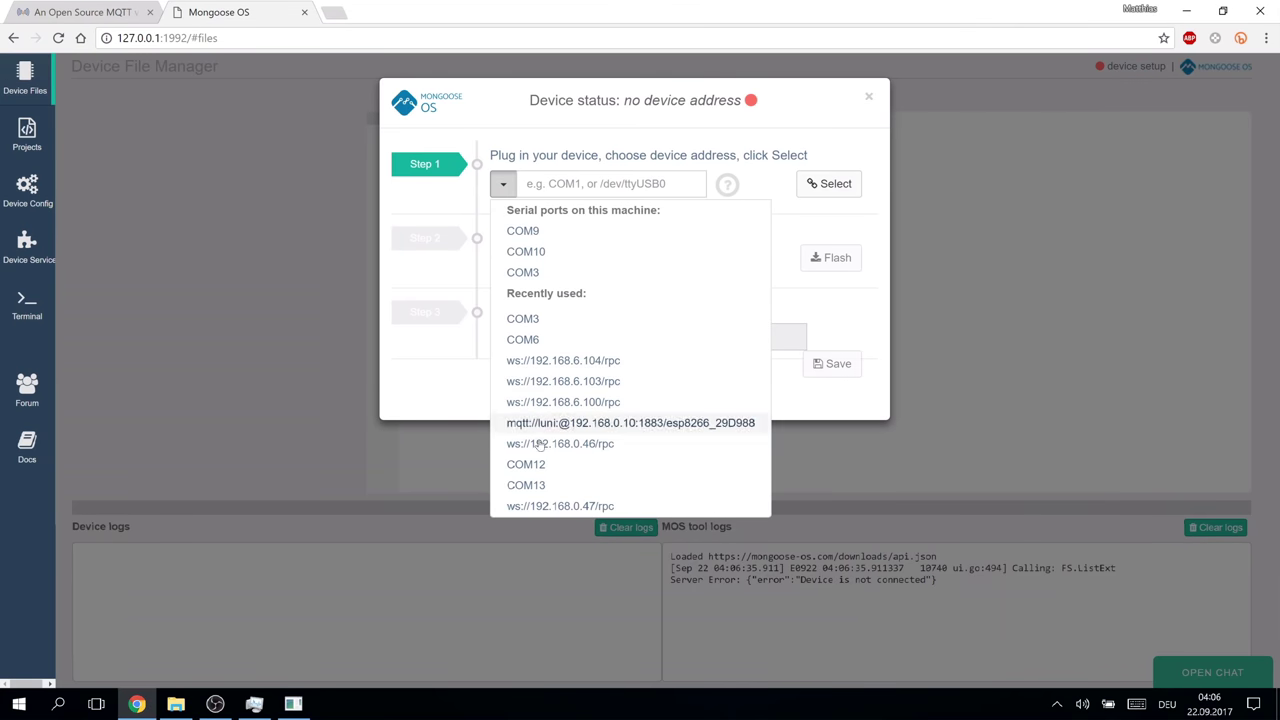
# Connect Mongoose OS to the recently used device address ws://192.168.0.47/rpc.
pyautogui.click(557, 504)
pyautogui.click(829, 184)
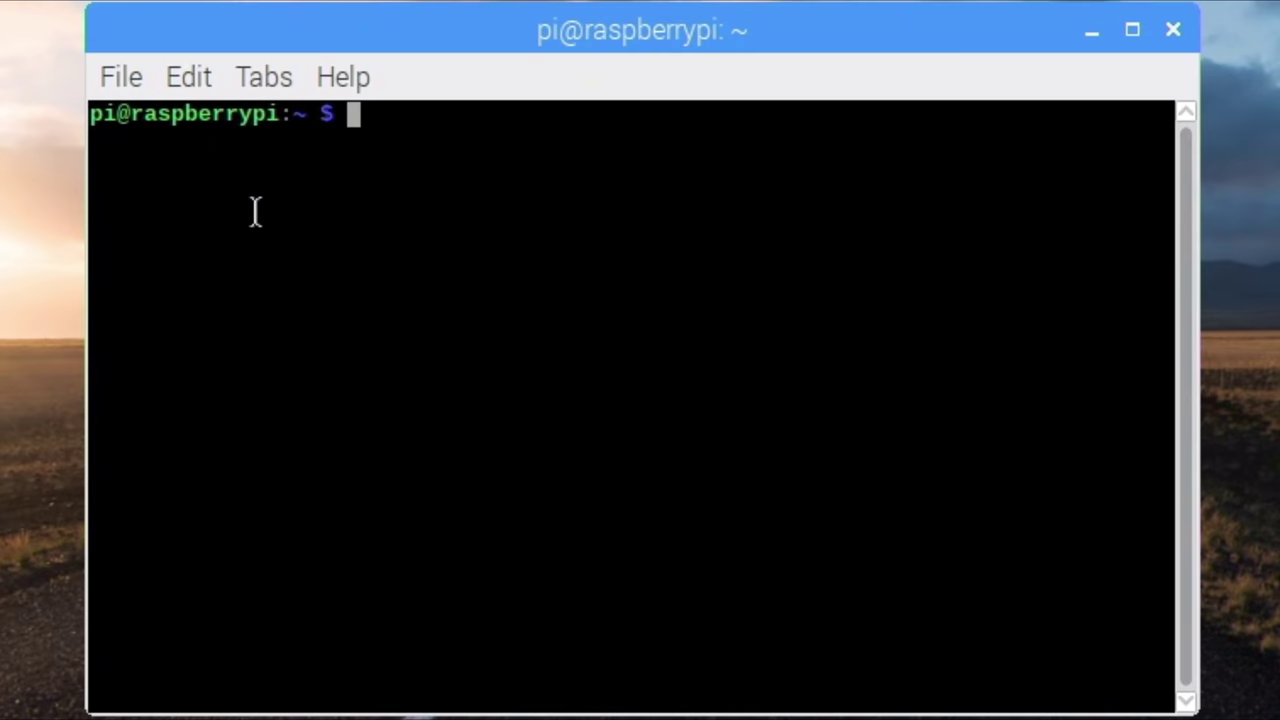
# Change the terminal's working directory to /etc/mosquitto.
pyautogui.write('cd /e')
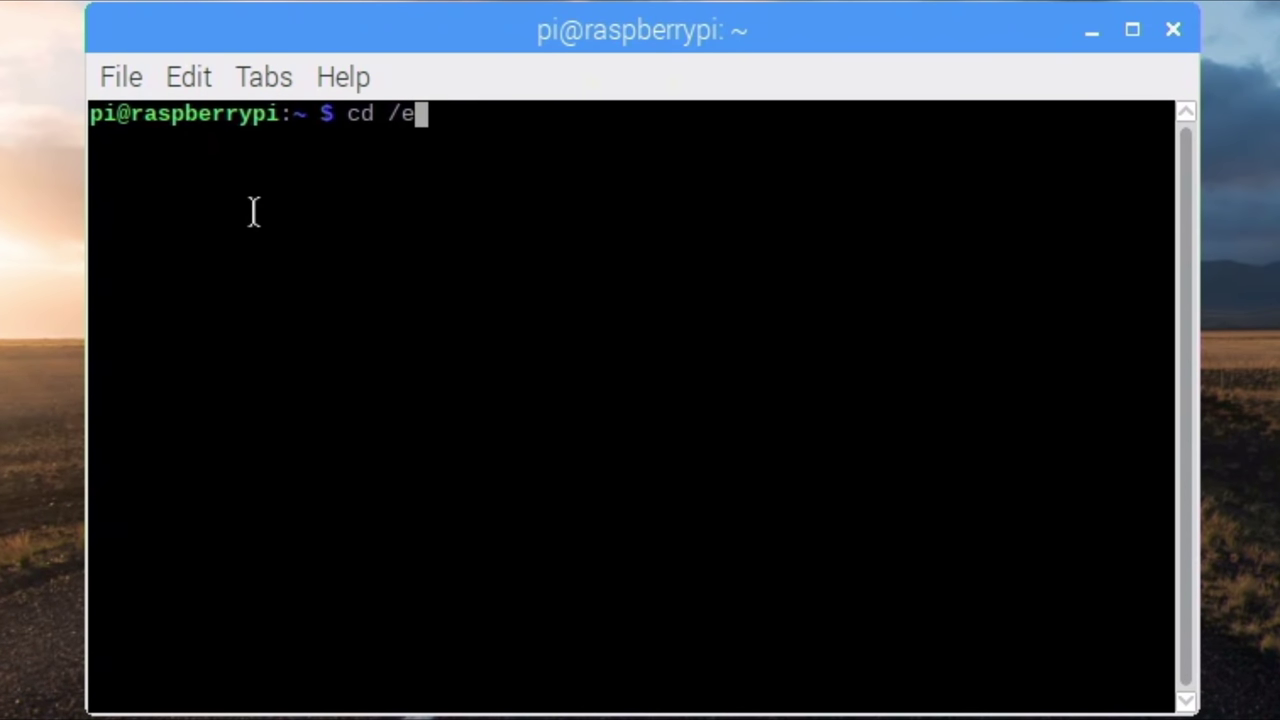
pyautogui.write('tc/mosquitto')
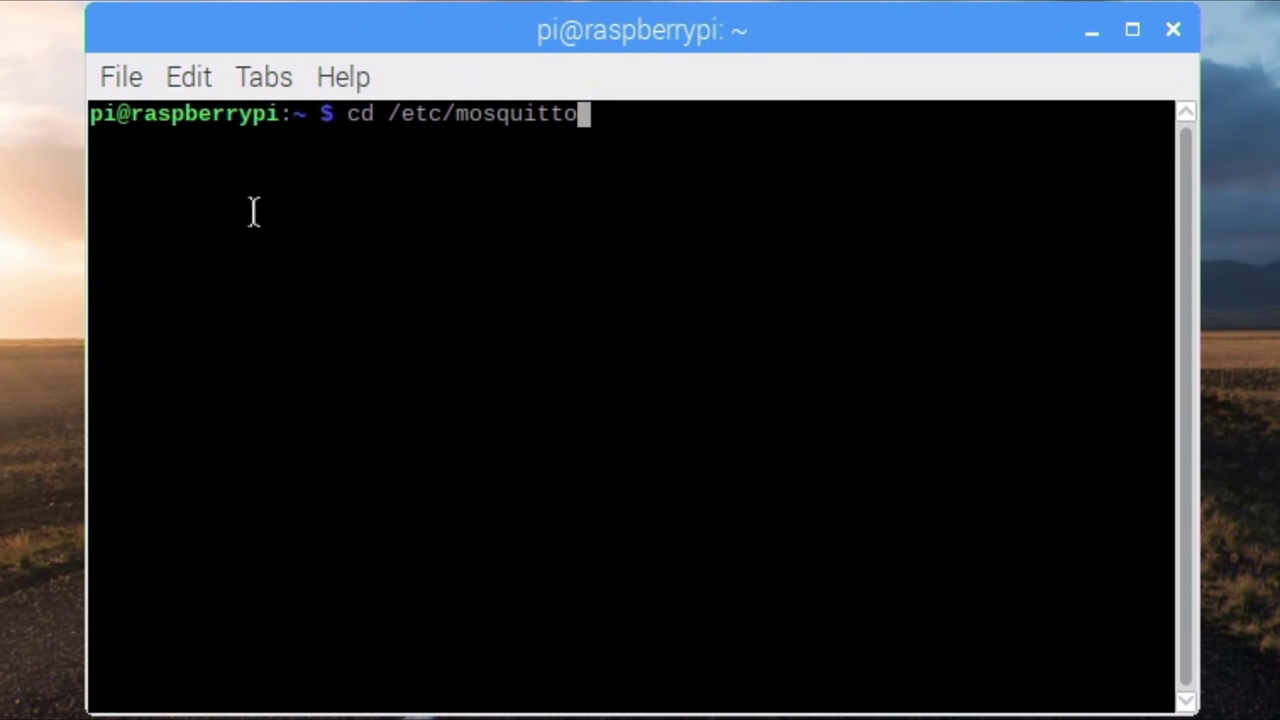
pyautogui.press('Return')
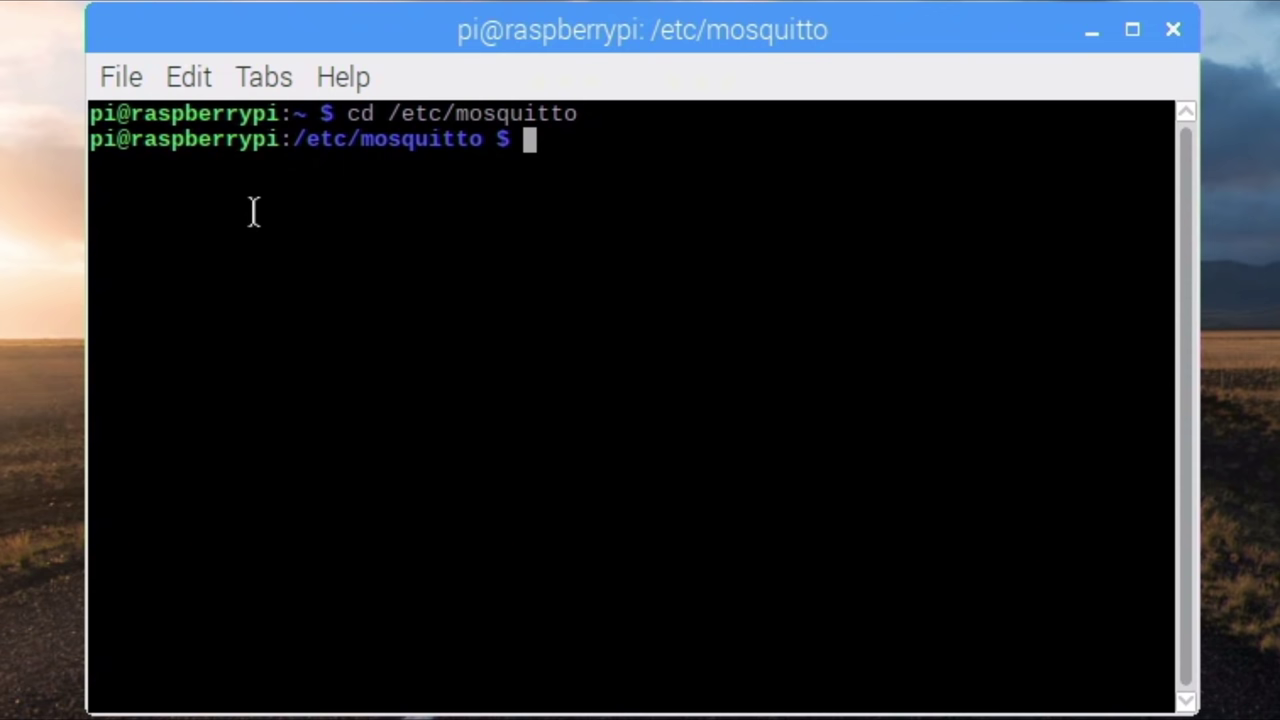
# Create passwordfile with mosquitto_passwd -c for the username luni, entering and confirming the account password.
pyautogui.write('sudo mos')
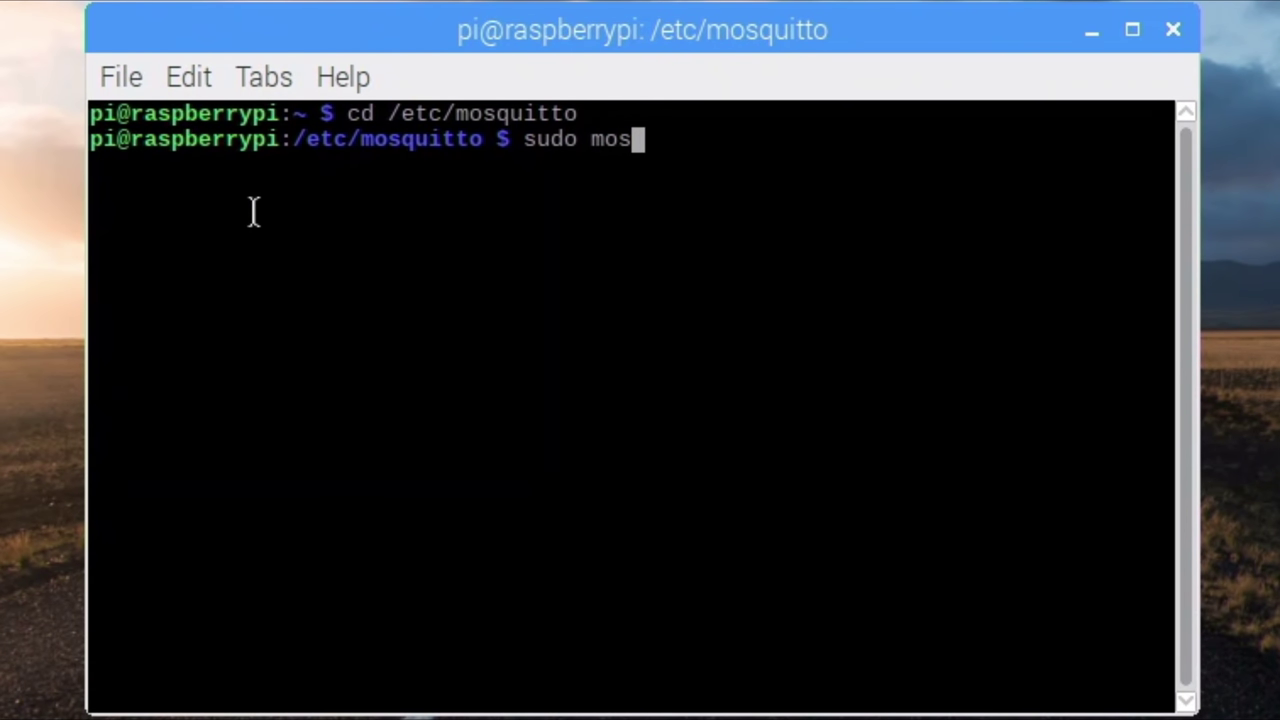
pyautogui.write('quitto_passwd')
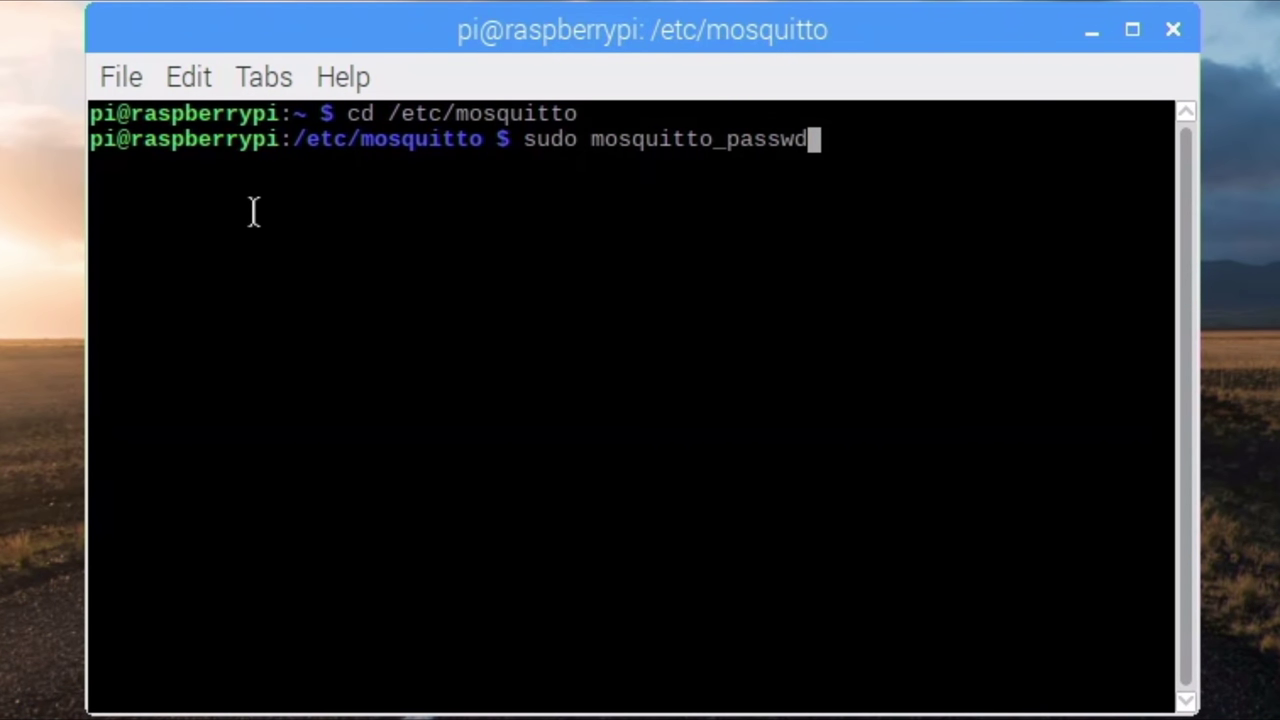
pyautogui.write(' -c')
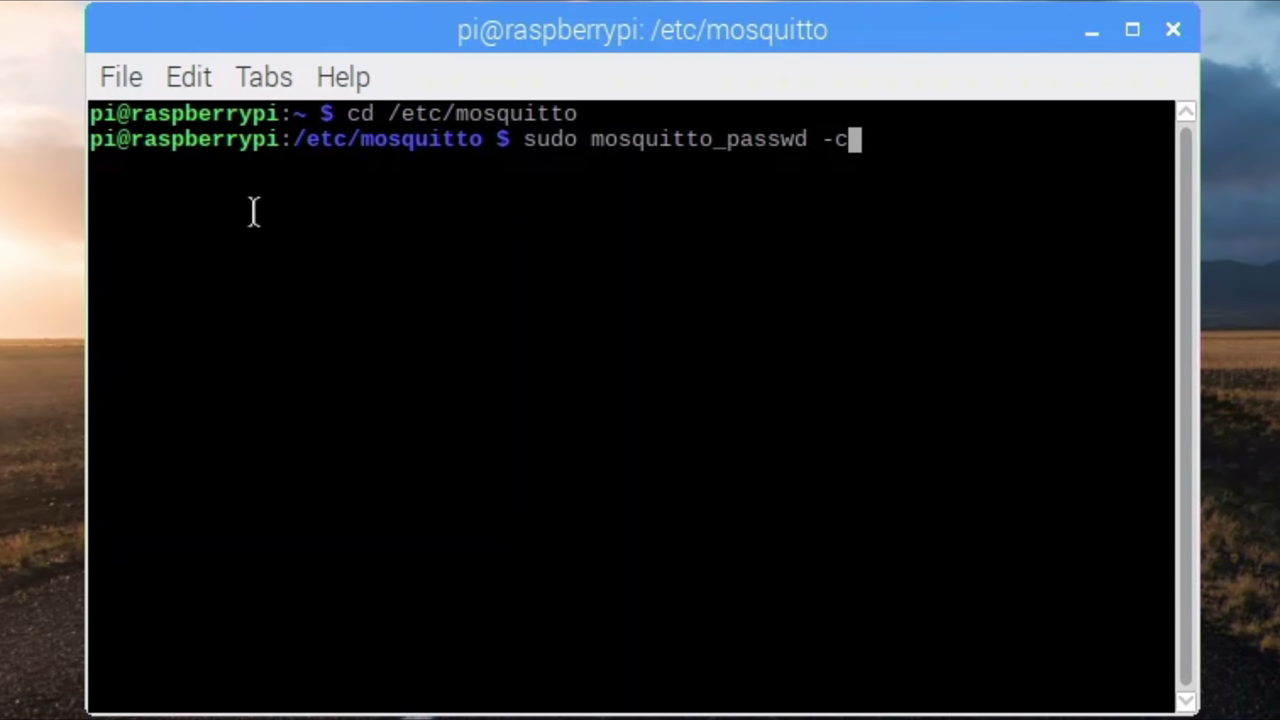
pyautogui.write(' passwordfile')
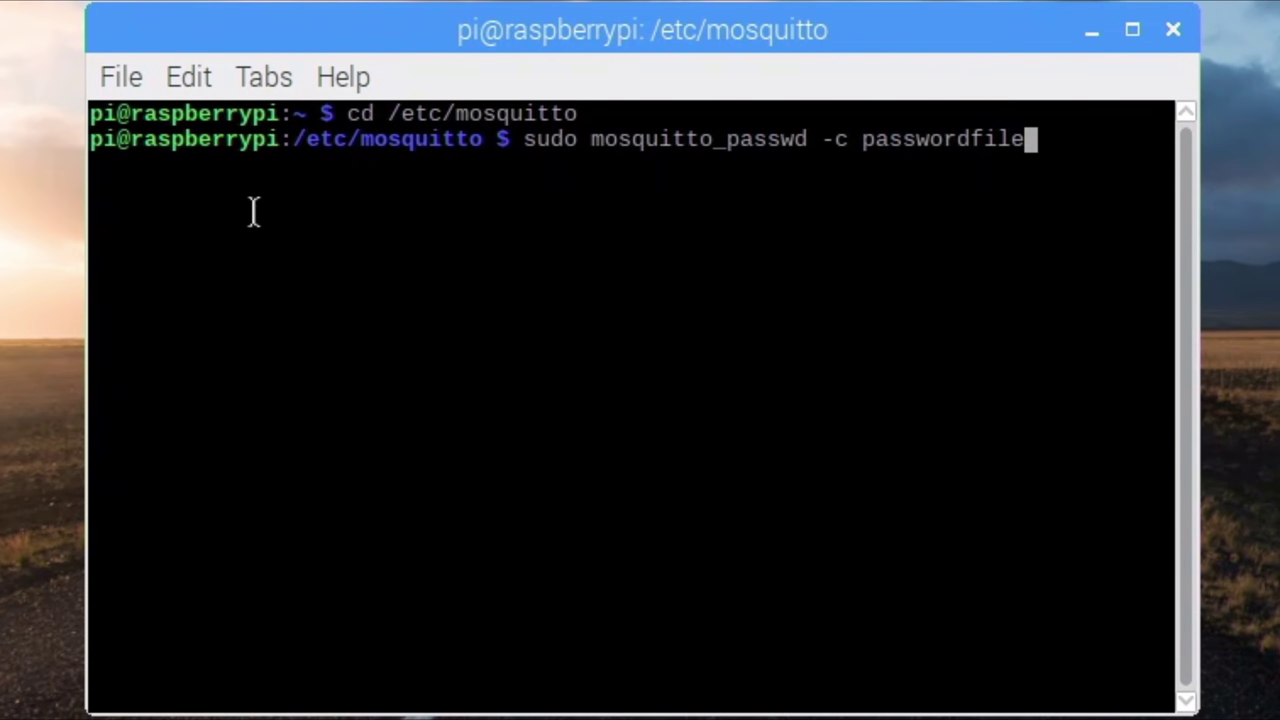
pyautogui.write(' luni')
pyautogui.press('Return')
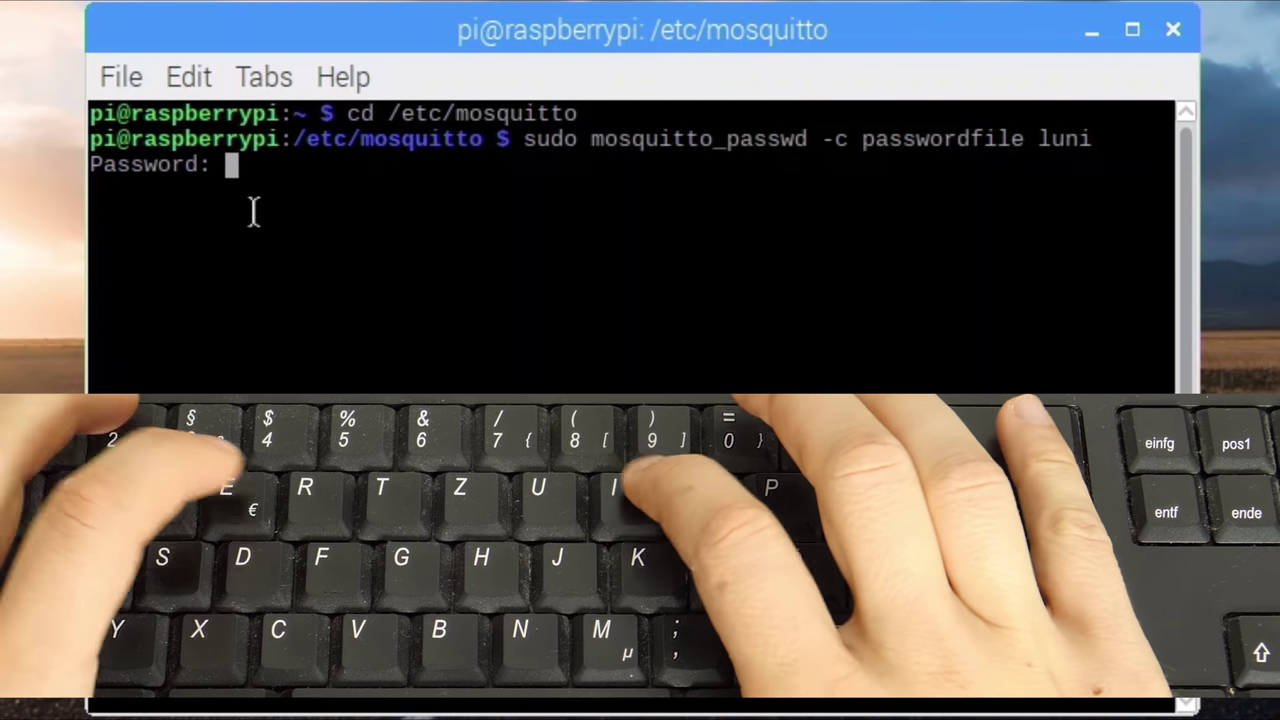
pyautogui.press('Return')
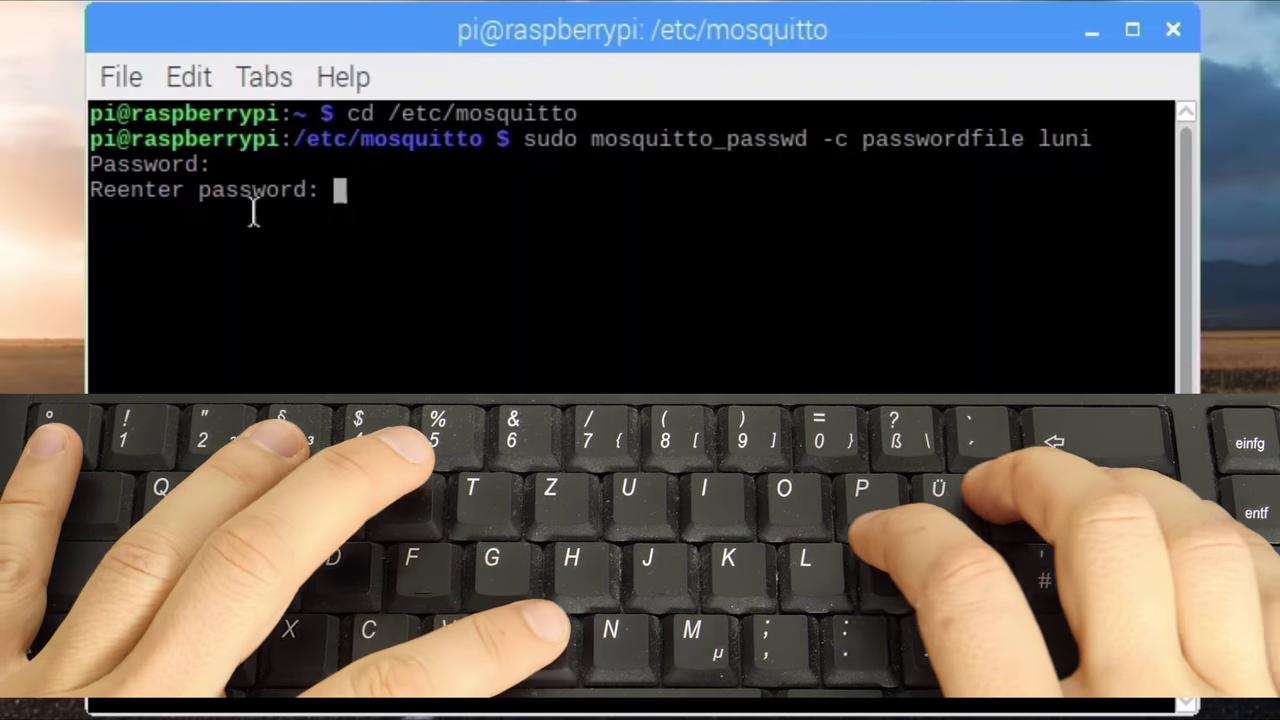
pyautogui.press('Return')
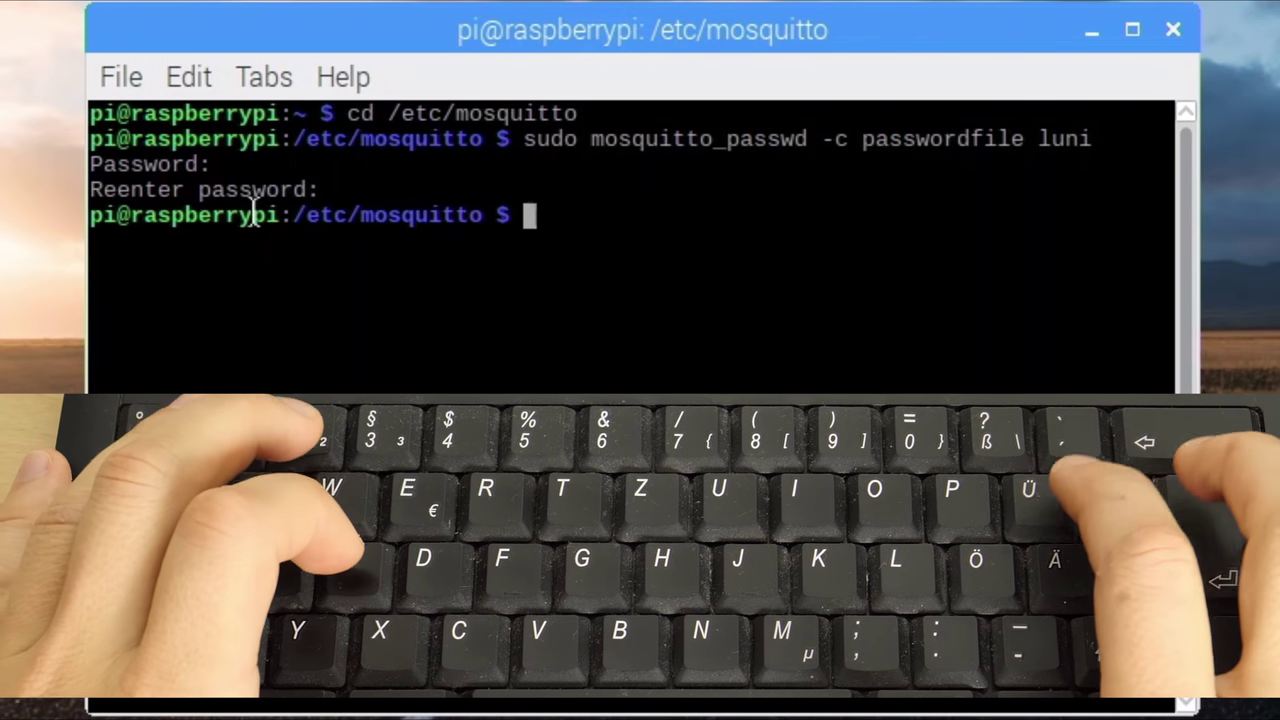
# Add the username user with its password to passwordfile in one command using mosquitto_passwd -b.
pyautogui.write('sudo mosquitto')
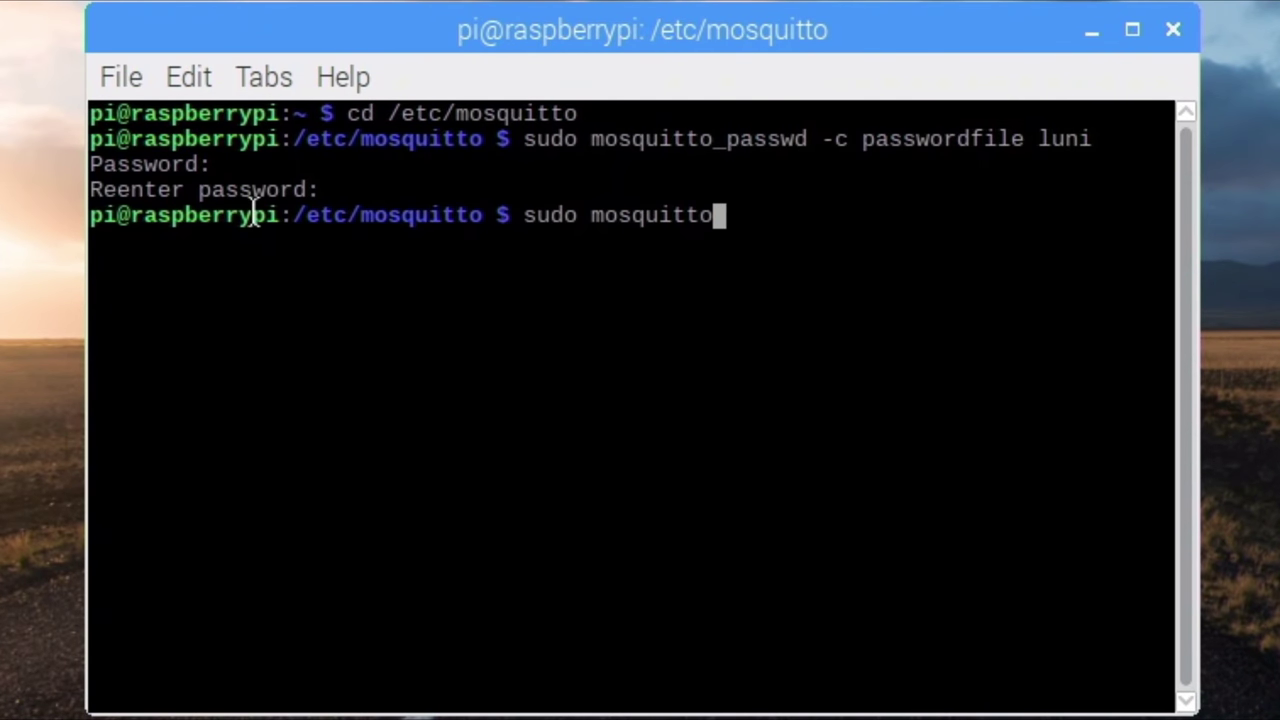
pyautogui.write('_passwd -b pas')
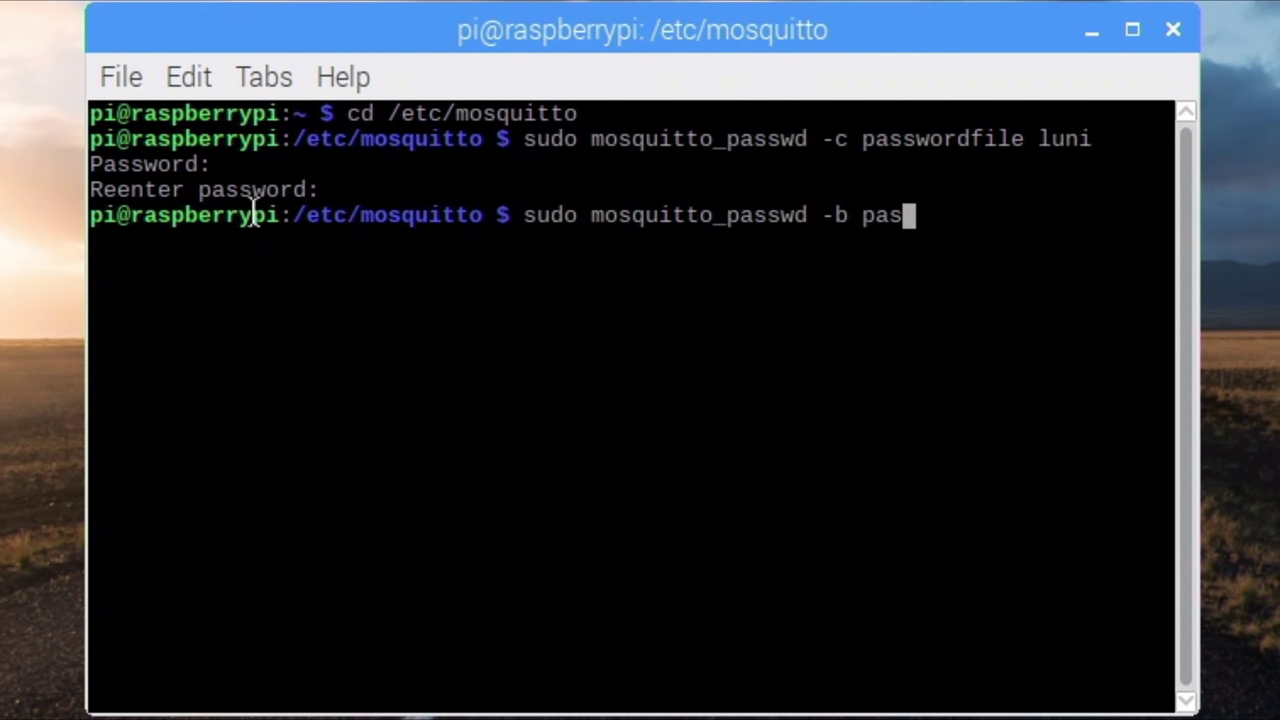
pyautogui.write('swordfile user password')
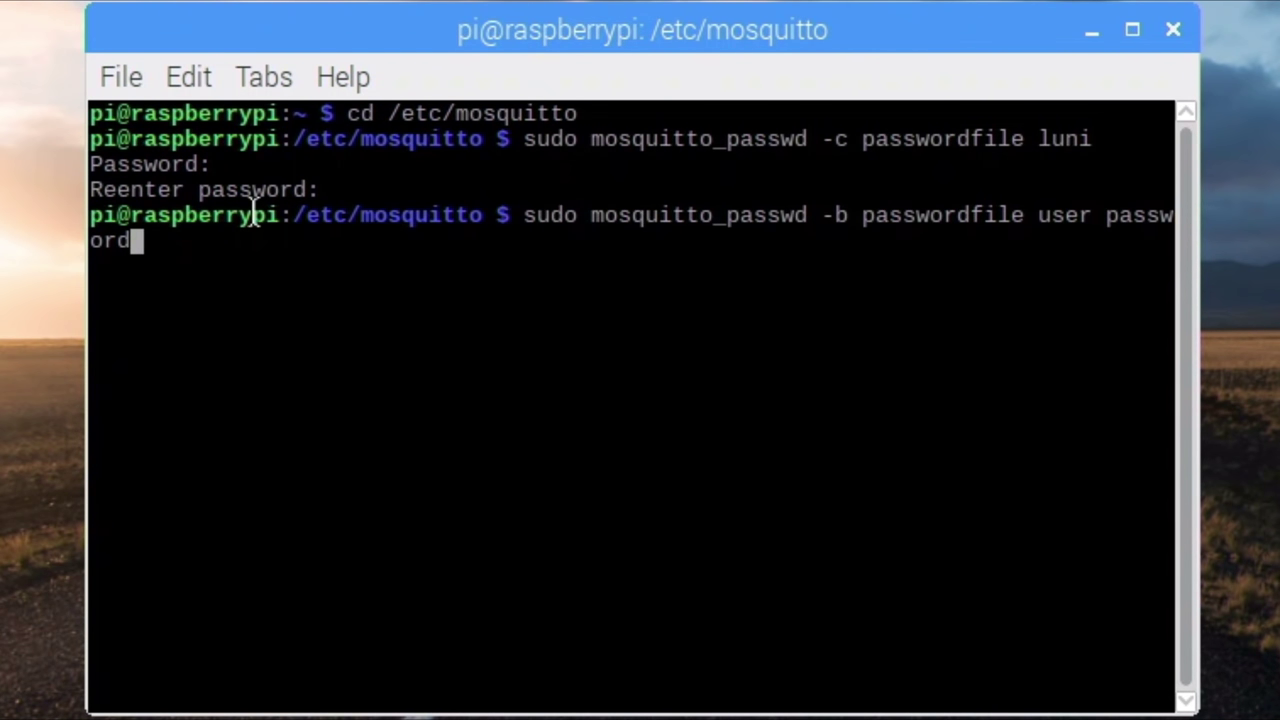
pyautogui.press('Return')
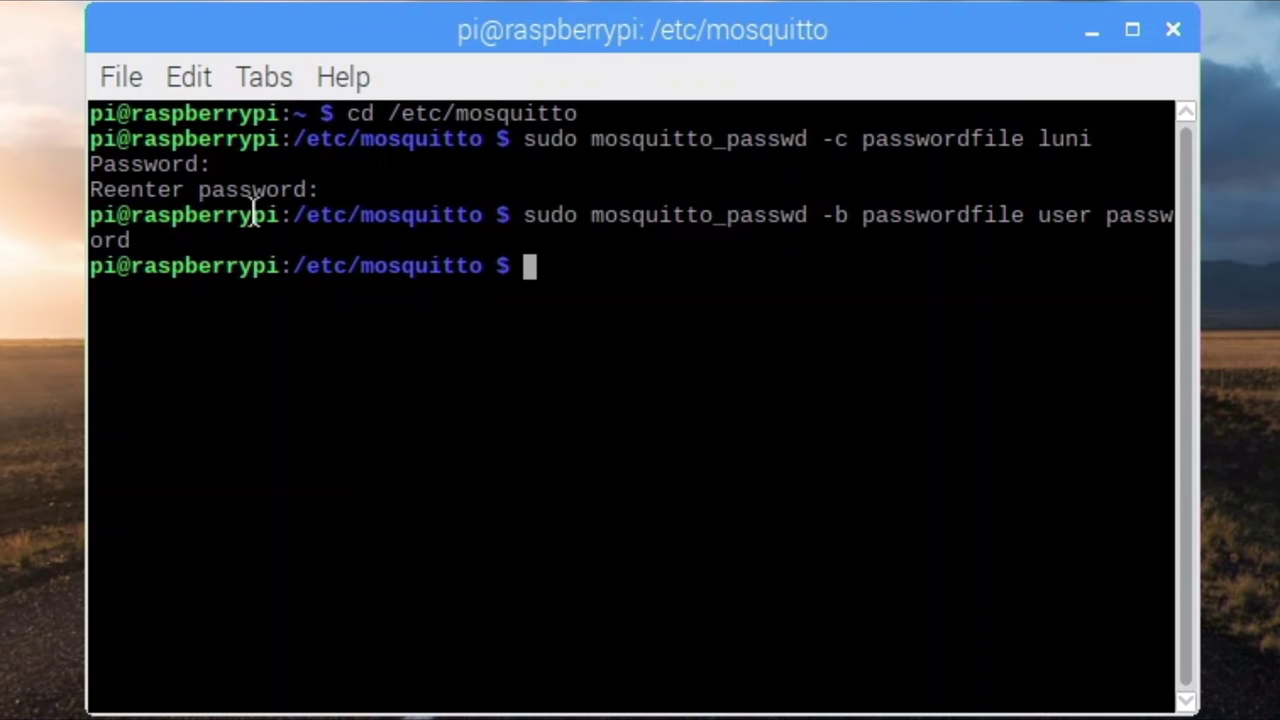
# Delete the username user from passwordfile with mosquitto_passwd -D.
pyautogui.write('sudo')
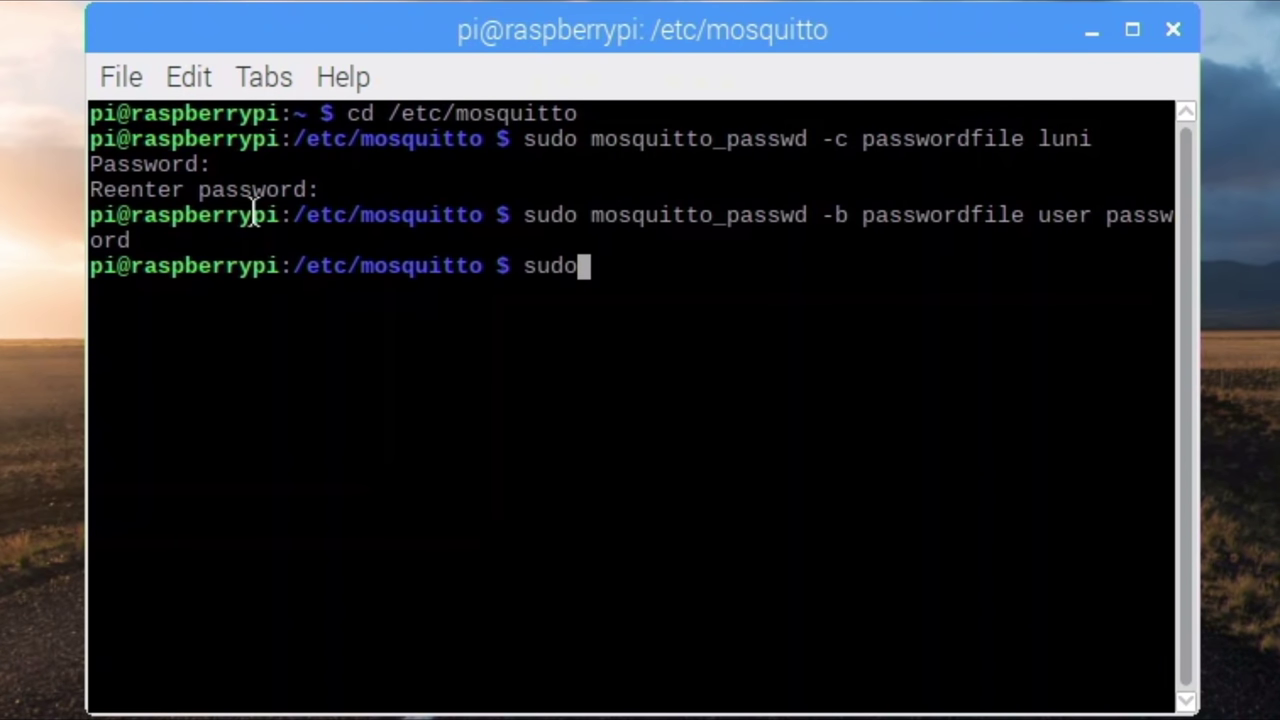
pyautogui.write(' mosquitto')
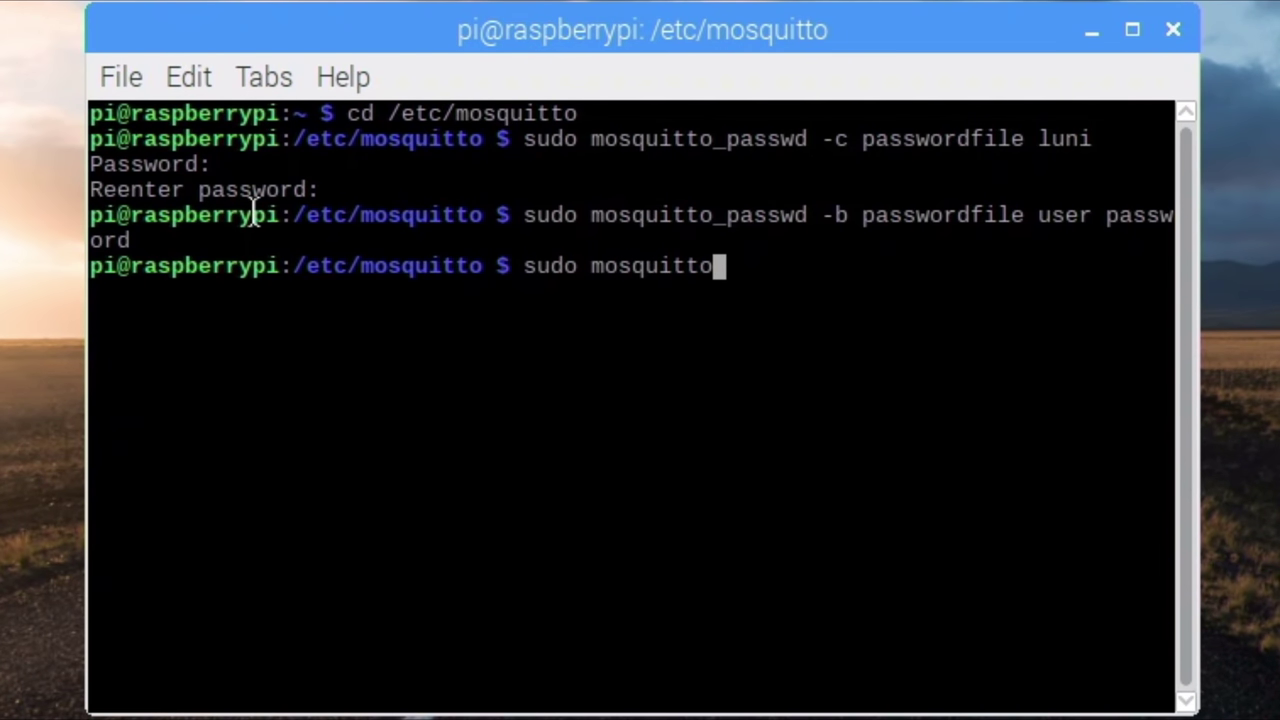
pyautogui.write('_passwd -D pa')
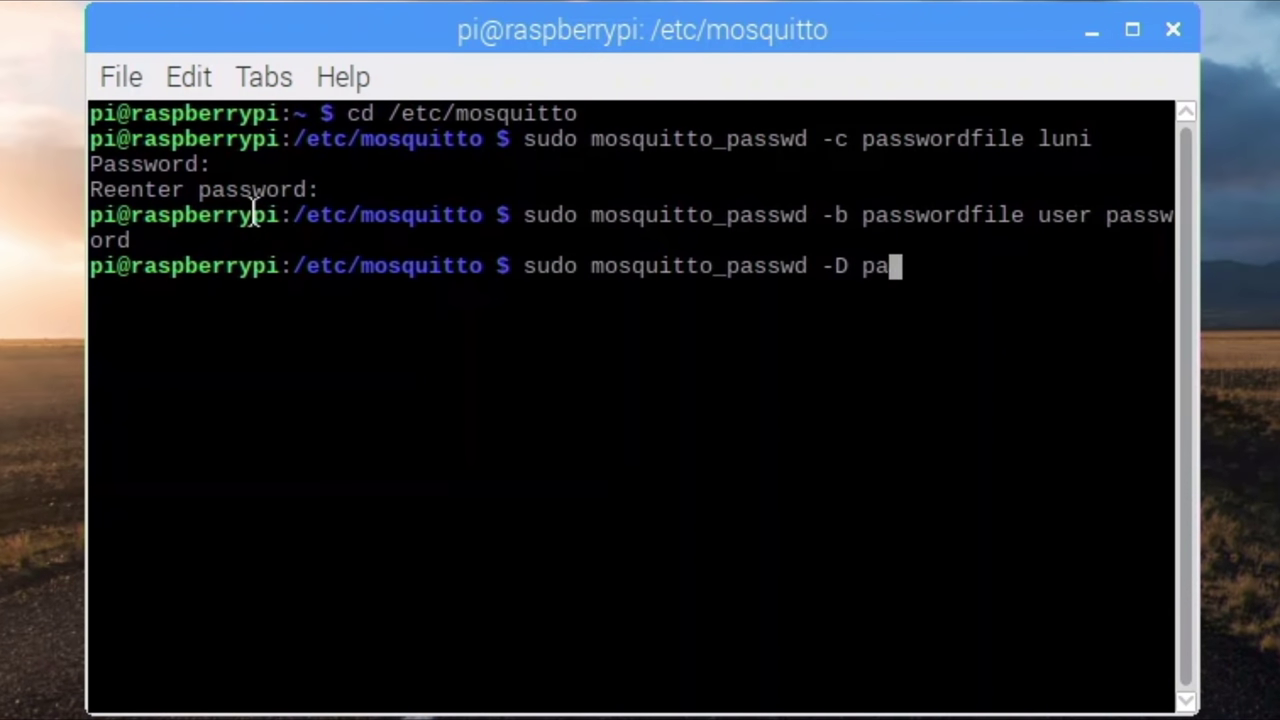
pyautogui.write('sswordfile user')
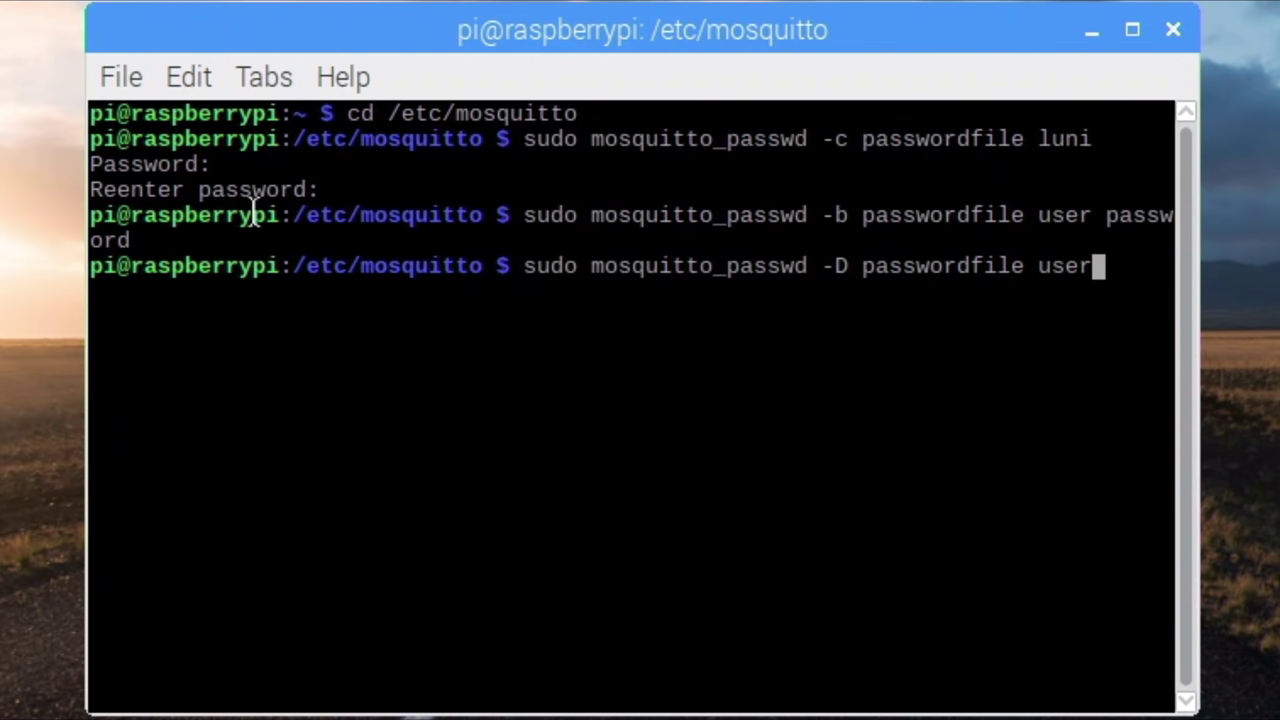
pyautogui.press('Return')
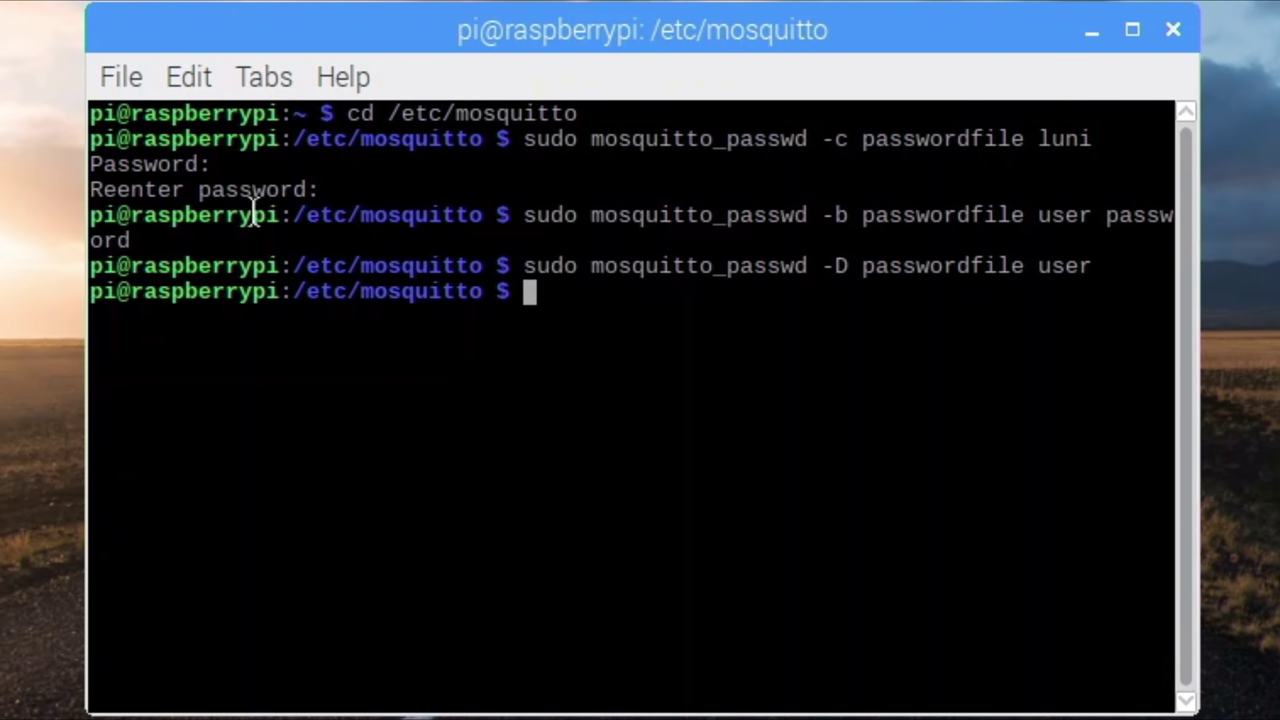
# Open mosquitto.conf in nano with sudo and add the line allow_anonymous false below the include_dir entry.
pyautogui.write('sudo nano')
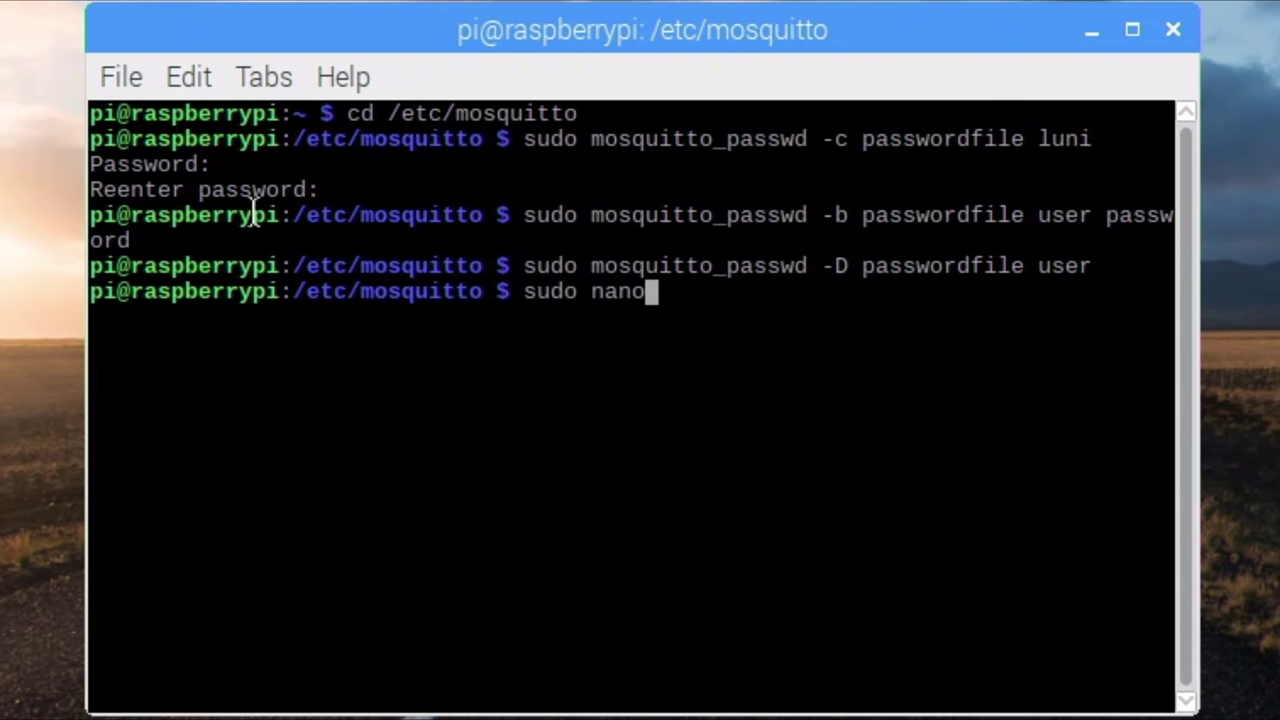
pyautogui.write(' mosquitto.conf')
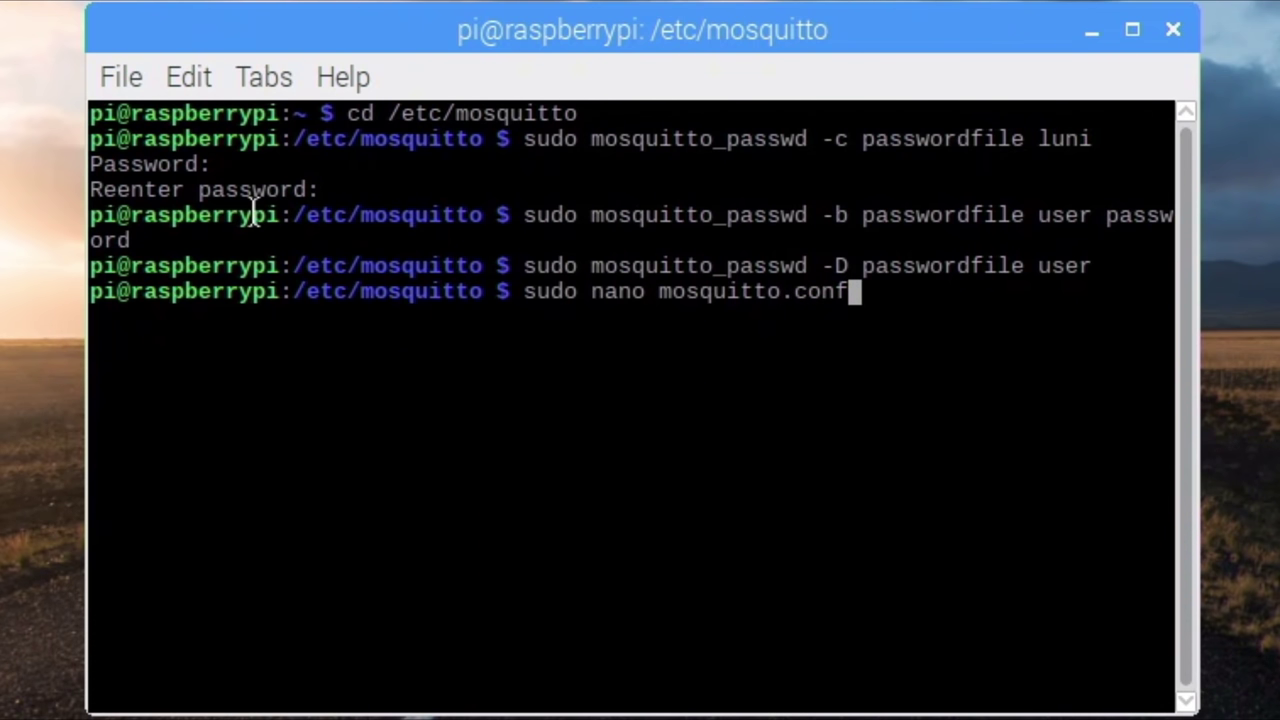
pyautogui.press('Return')
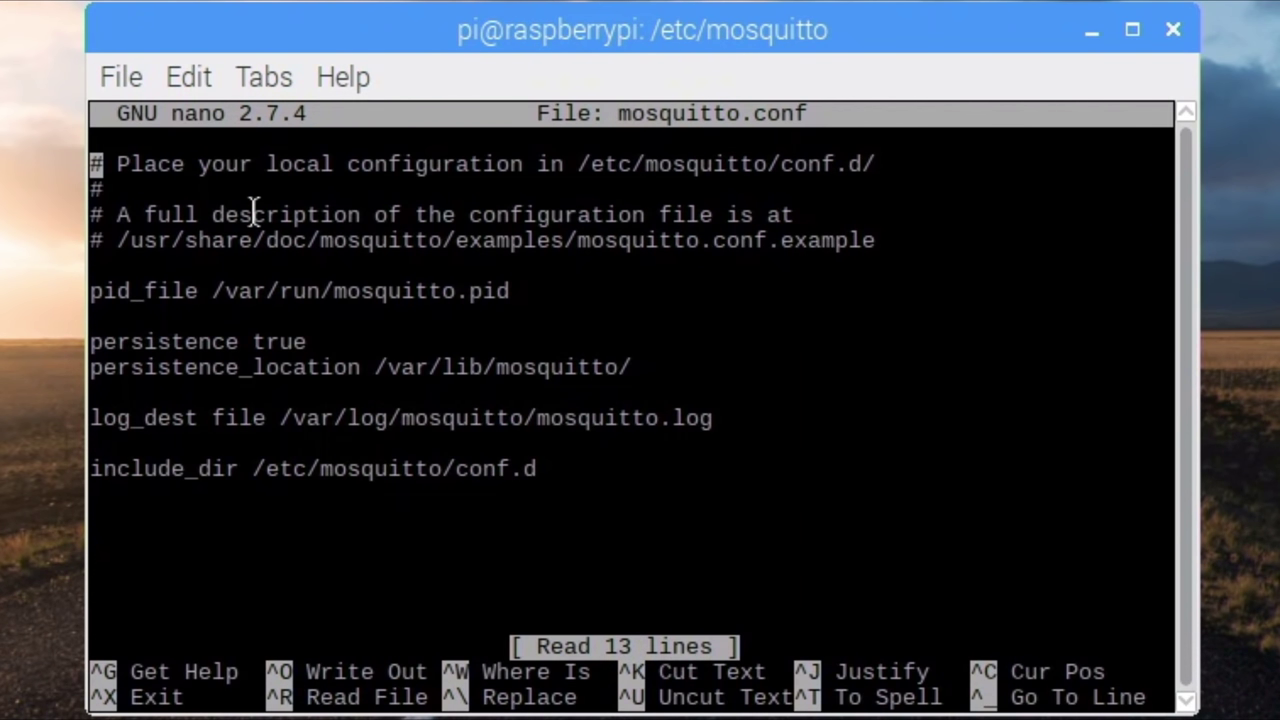
pyautogui.press('Down')
pyautogui.press('Down')
pyautogui.press('Down')
pyautogui.press('Down')
pyautogui.press('Down')
pyautogui.press('Down')
pyautogui.press('Down')
pyautogui.press('Down')
pyautogui.press('Down')
pyautogui.press('Down')
pyautogui.press('Down')
pyautogui.press('Down')
pyautogui.press('Down')
pyautogui.write('allow_anonym')
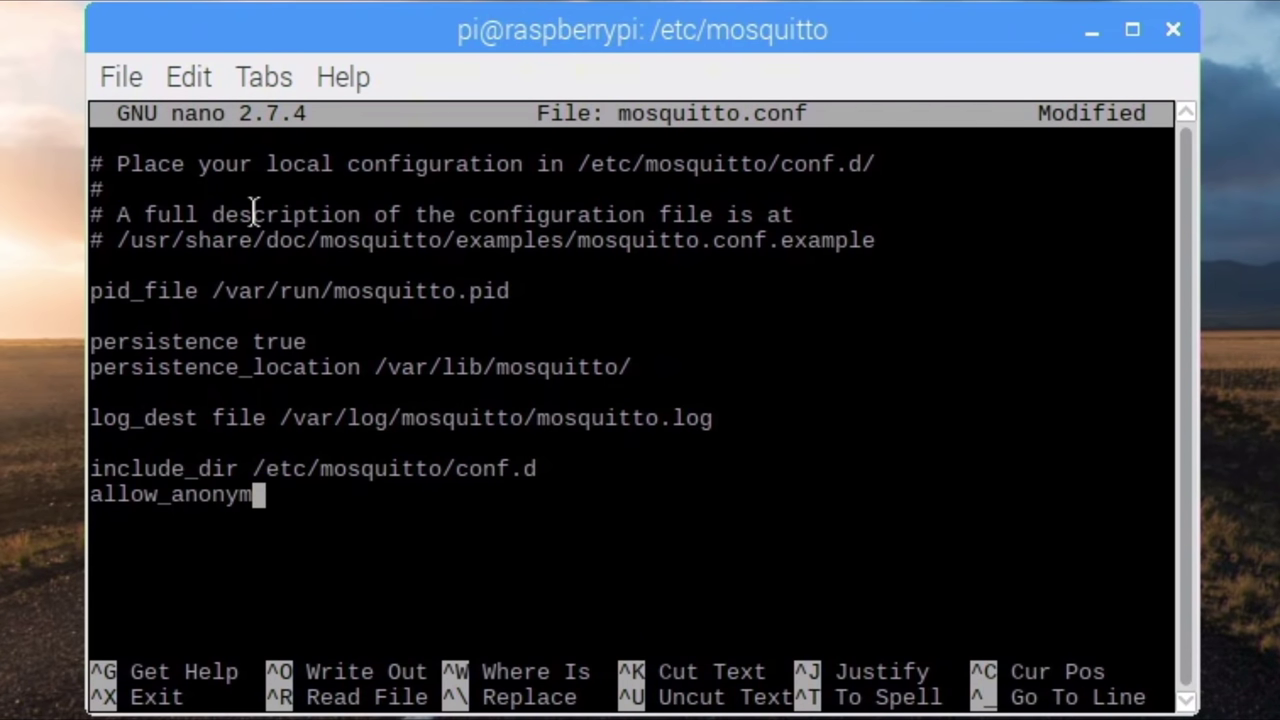
pyautogui.write('ous false')
pyautogui.press('Return')
# Add the line password_file /etc/mosquitto/passwordfile, save mosquitto.conf, and reboot the Raspberry Pi.
pyautogui.write('pass')
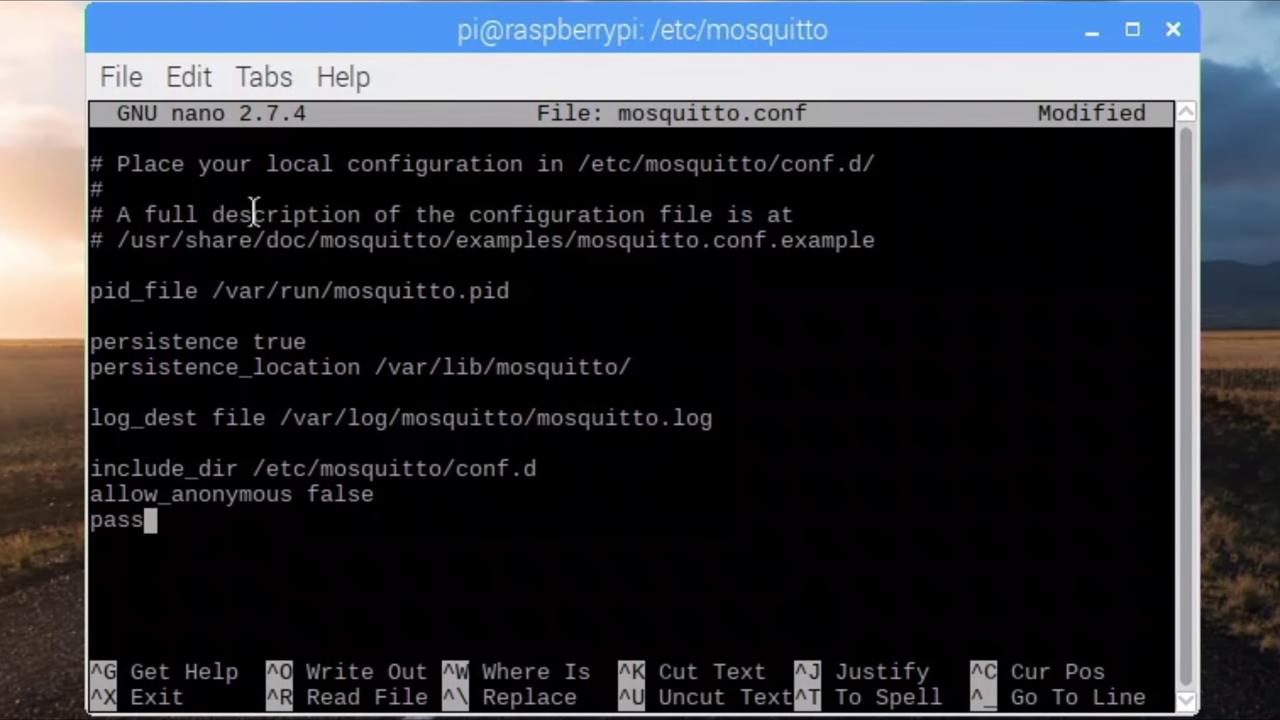
pyautogui.write('word_file /')
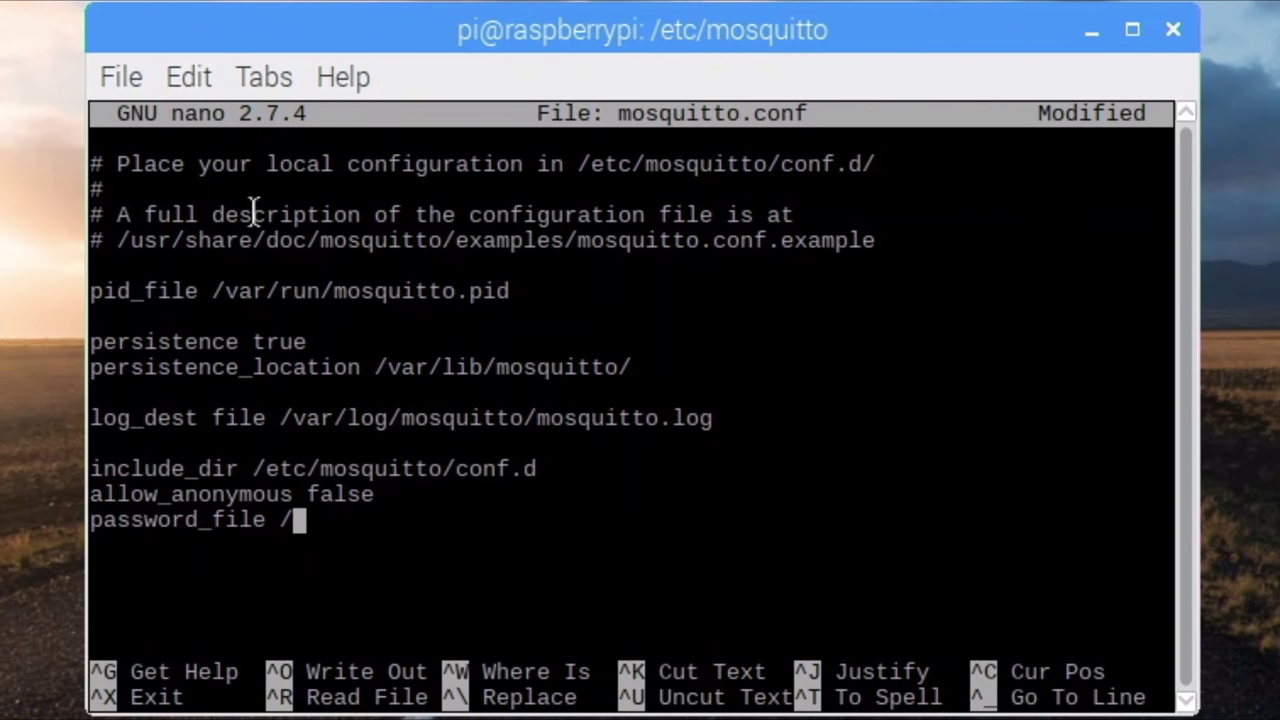
pyautogui.write('etc/mosquitto')
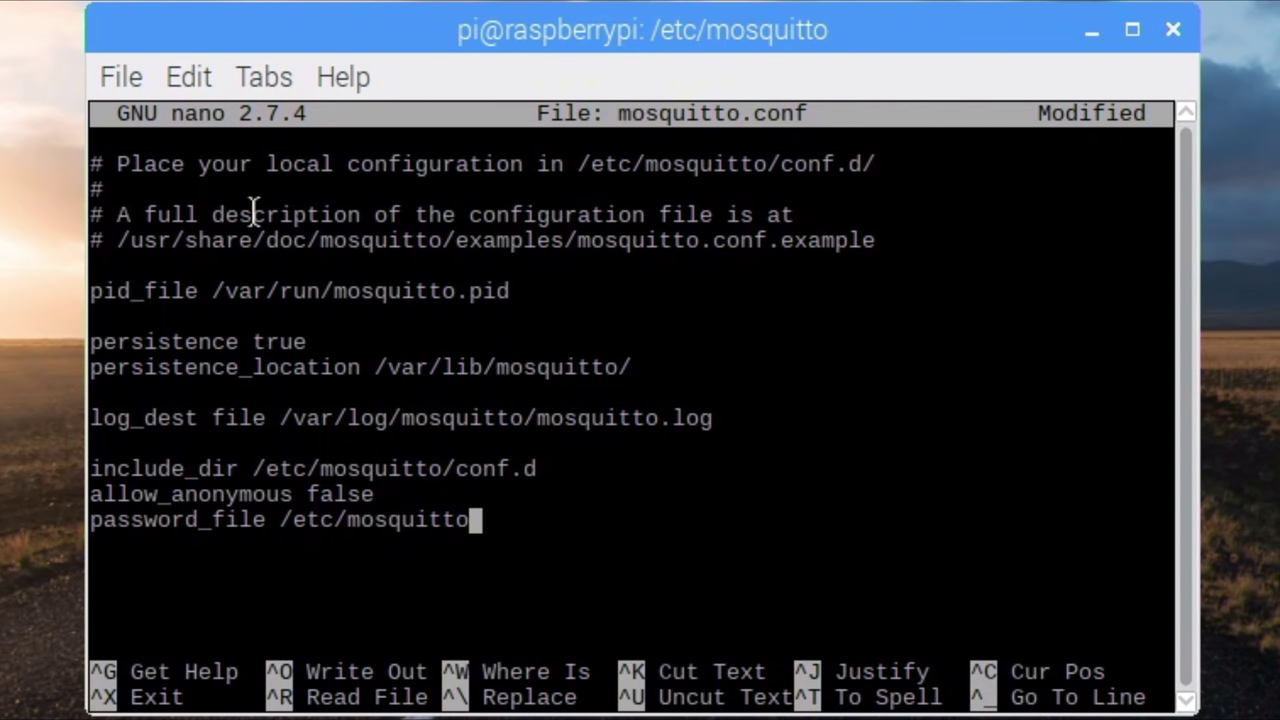
pyautogui.write('/passwordfile')
pyautogui.press('Return')
pyautogui.hotkey('ctrl', 'o')
pyautogui.press('Return')
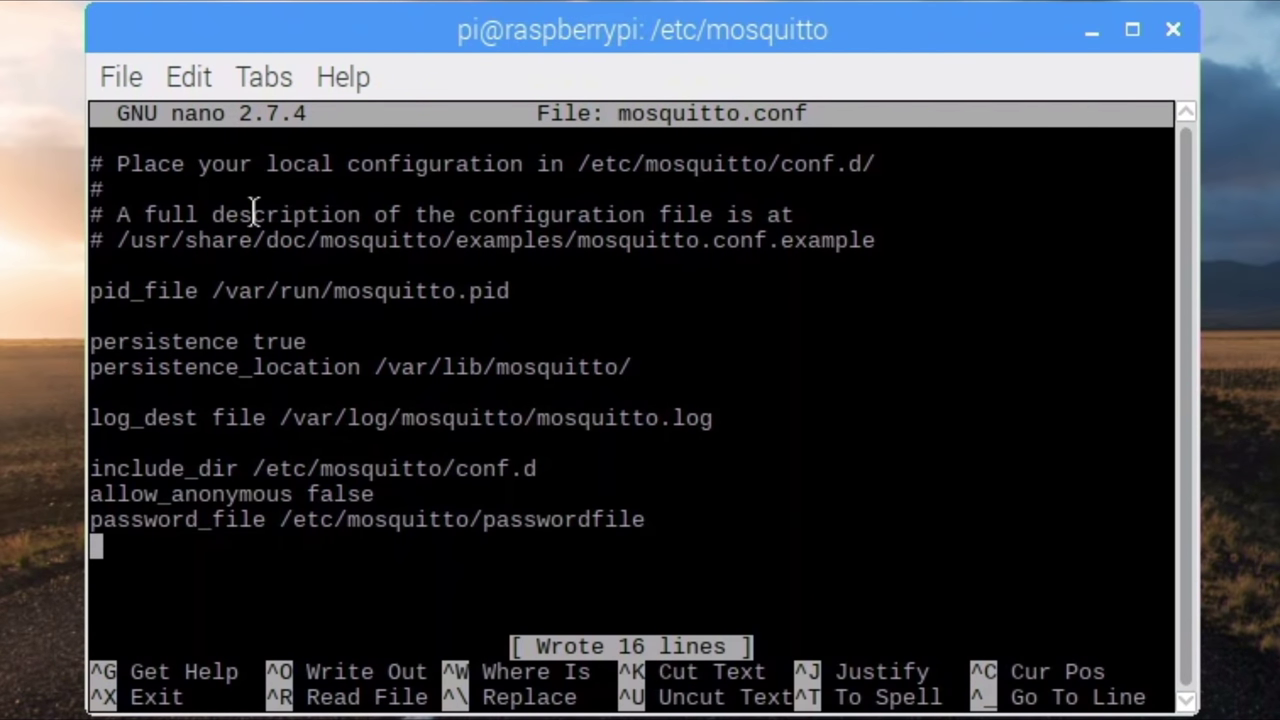
pyautogui.hotkey('ctrl', 'x')
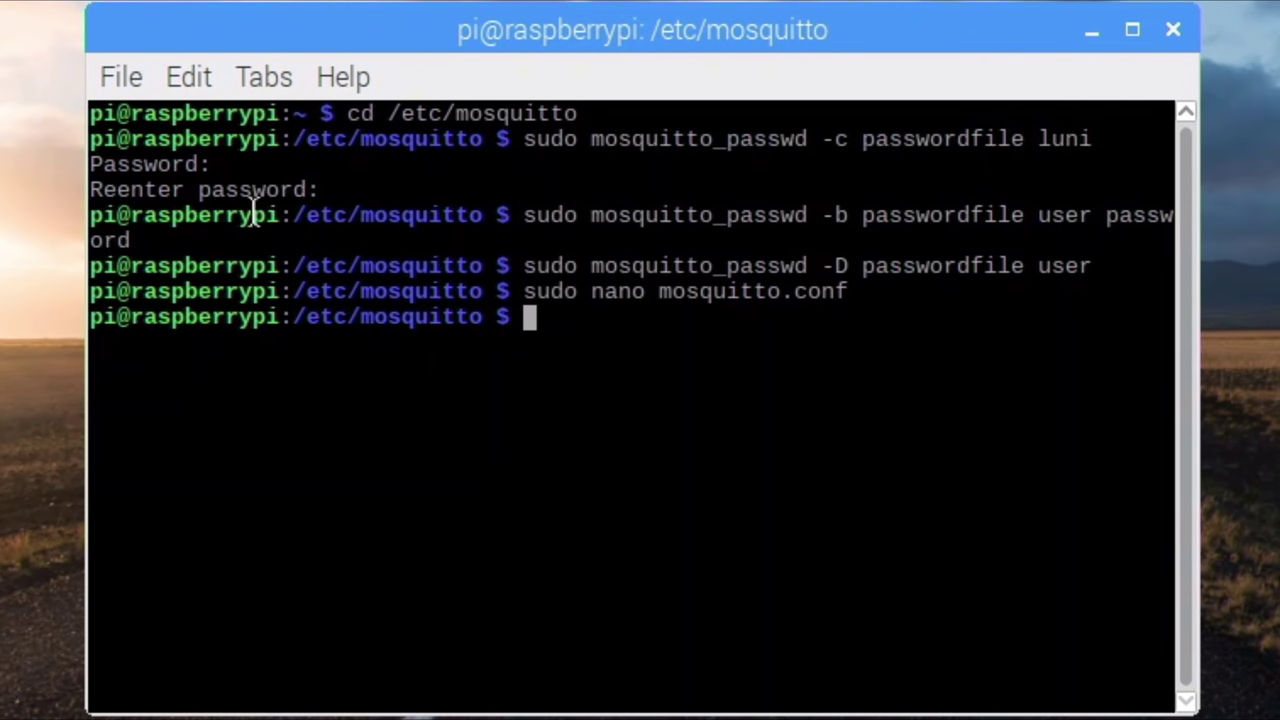
pyautogui.write('rebooot')
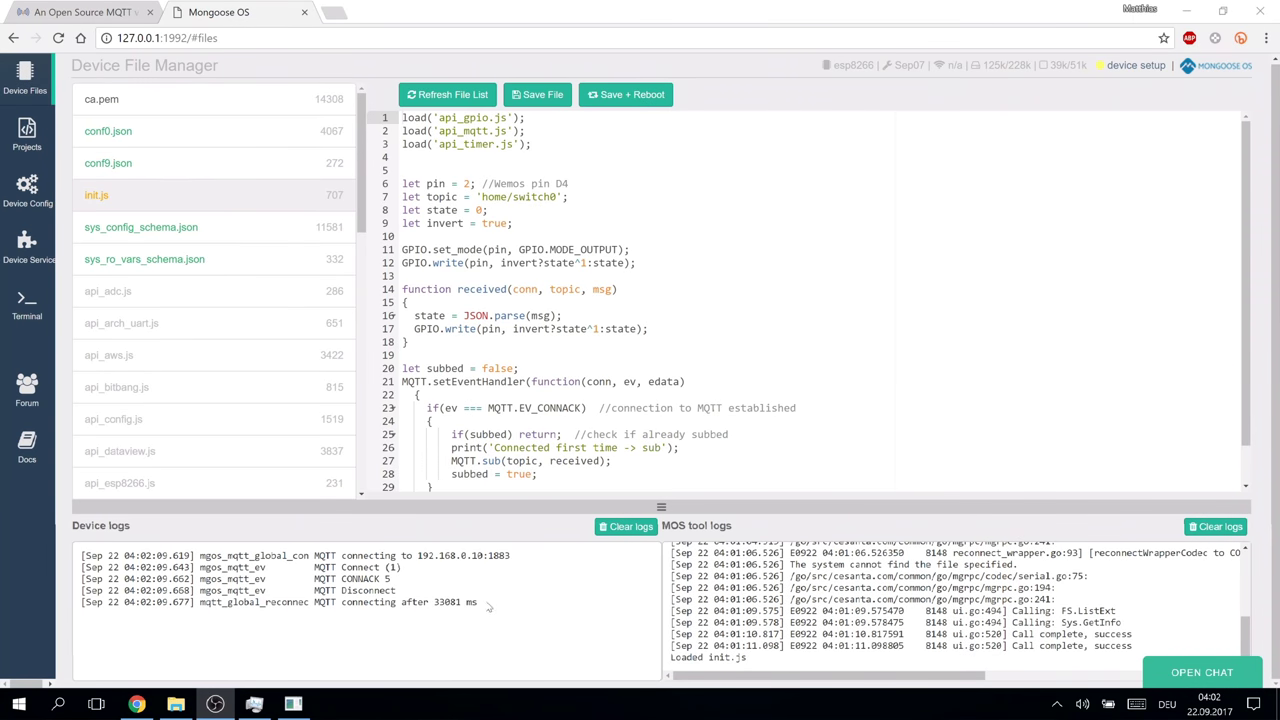
# In Mongoose OS, configure MQTT with the user luni and the account password, and examine the broker connection entries in the device logs.
pyautogui.moveTo(489, 607); pyautogui.dragTo(297, 556)
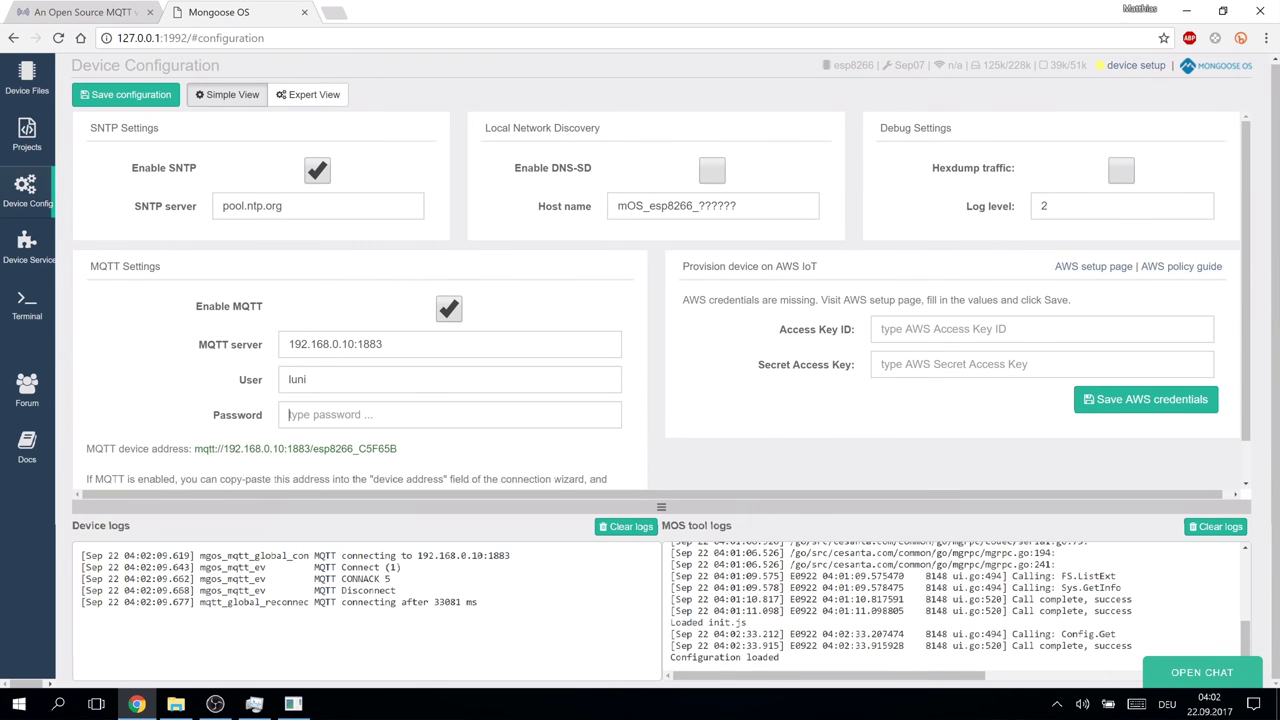
pyautogui.write('bo')
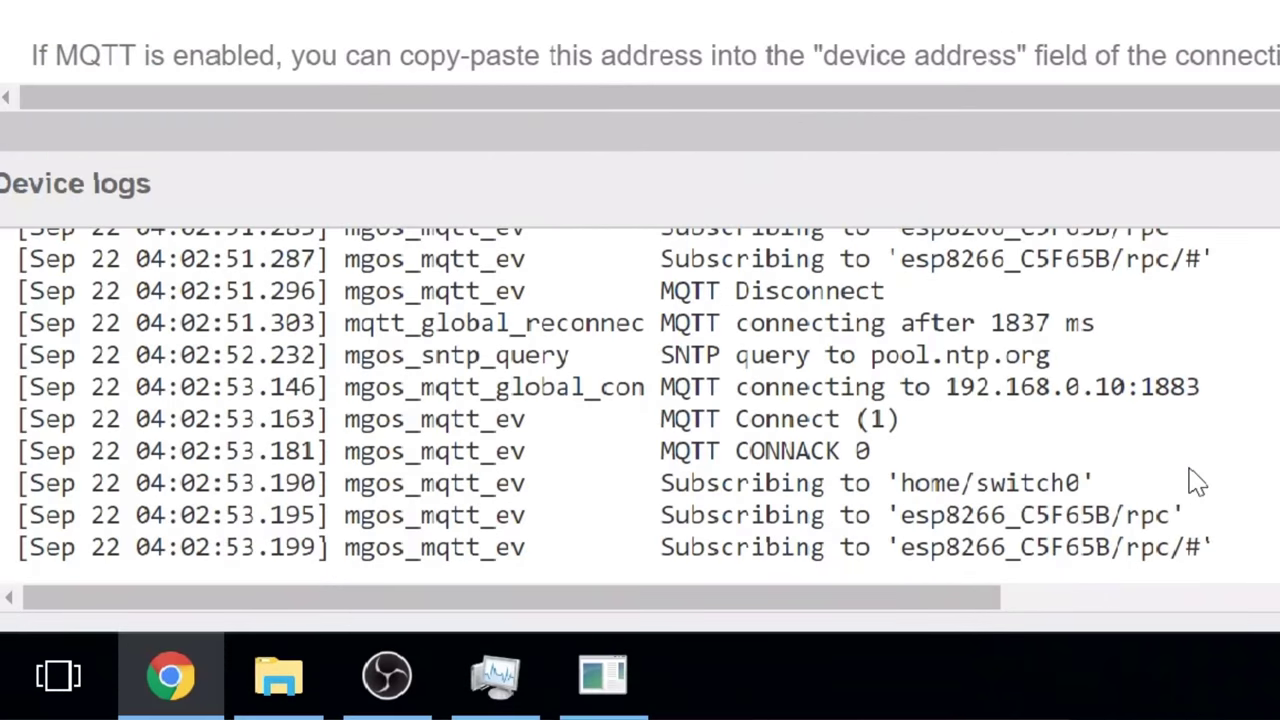
pyautogui.moveTo(660, 387); pyautogui.dragTo(676, 387)
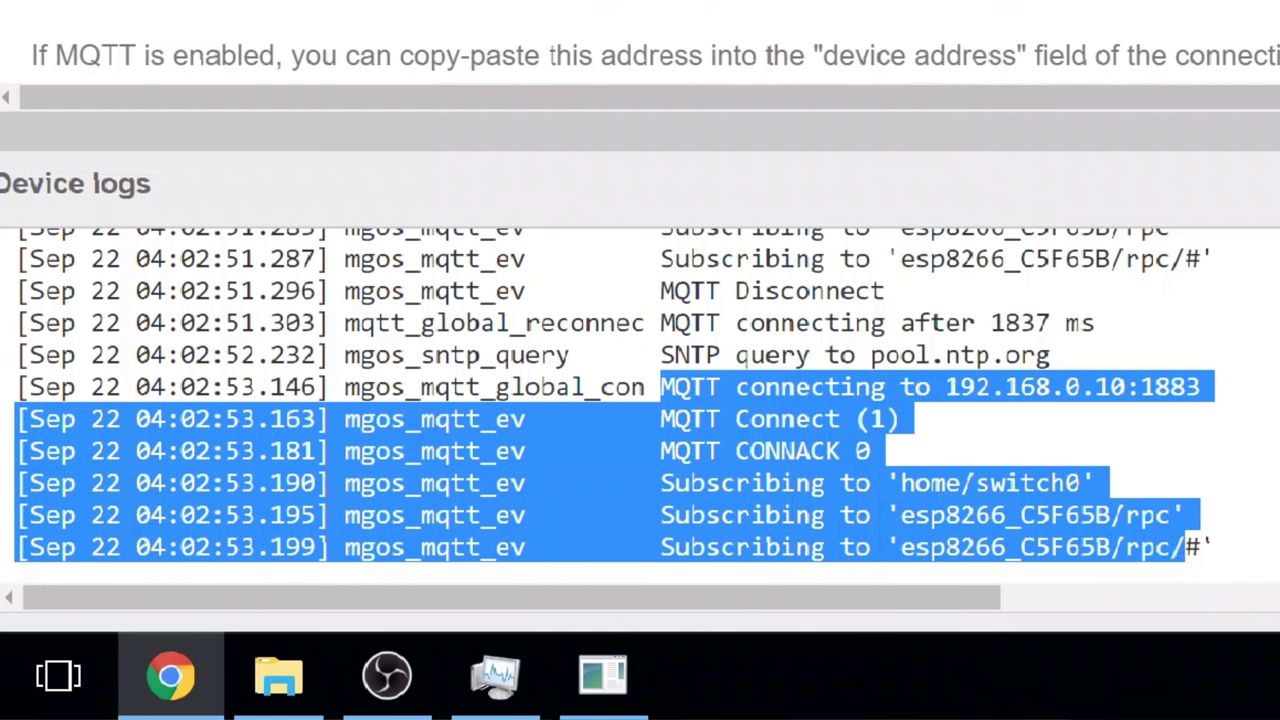